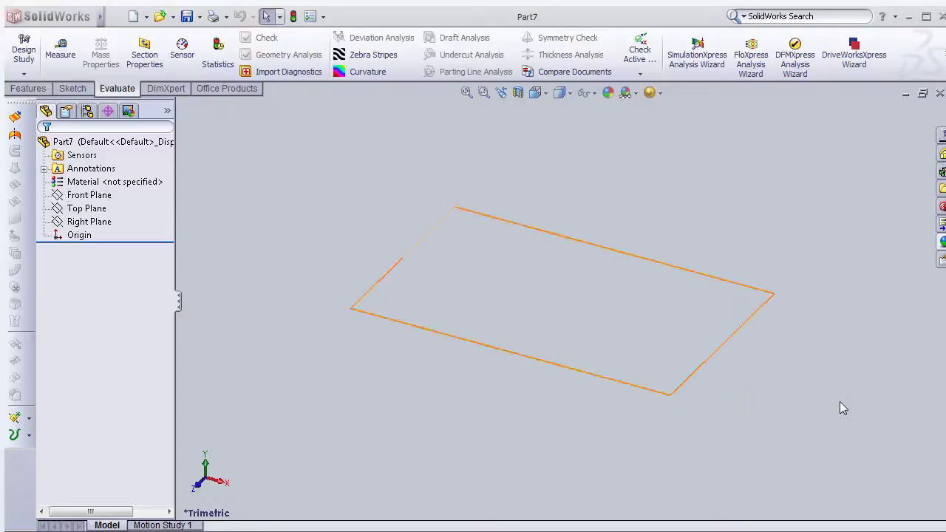
Sketch a three-point spline on the Front Plane, rising from lower right of the origin to the top.
left_click(97, 168)
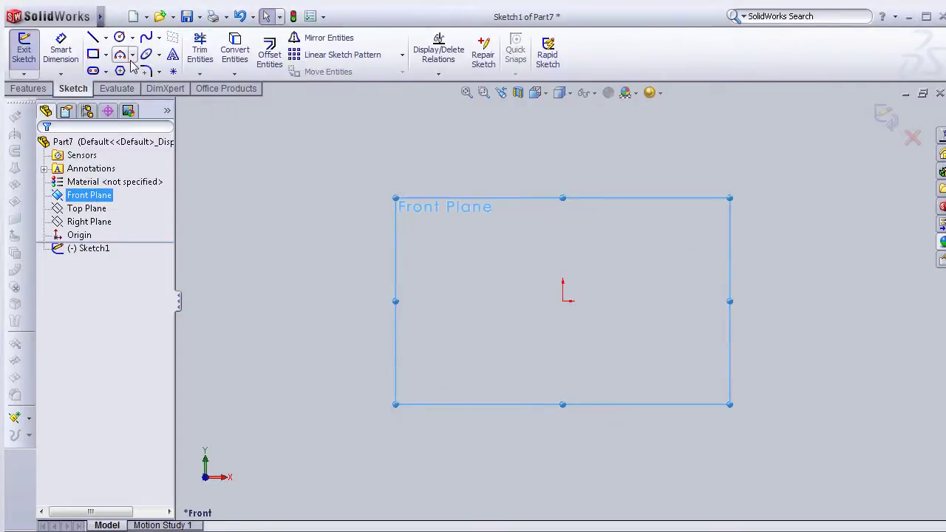
left_click(145, 37)
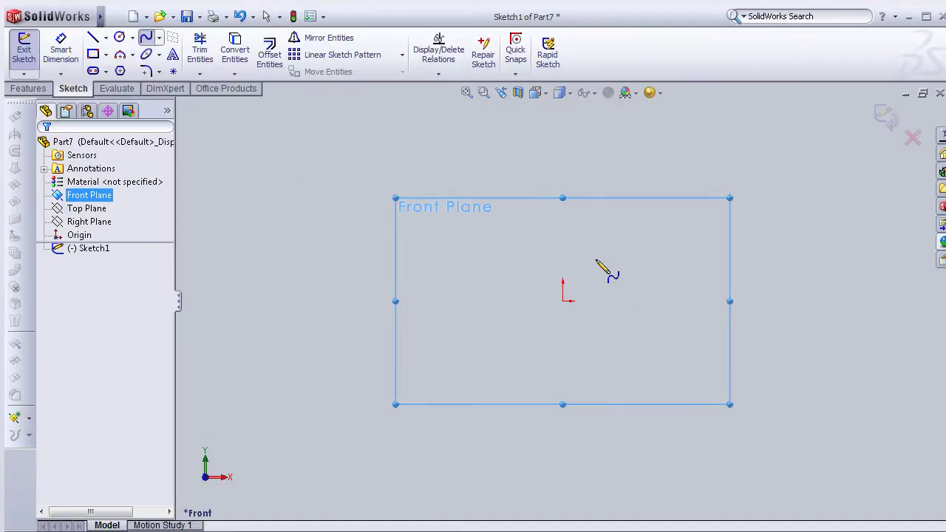
scroll(610, 386, "down", 2)
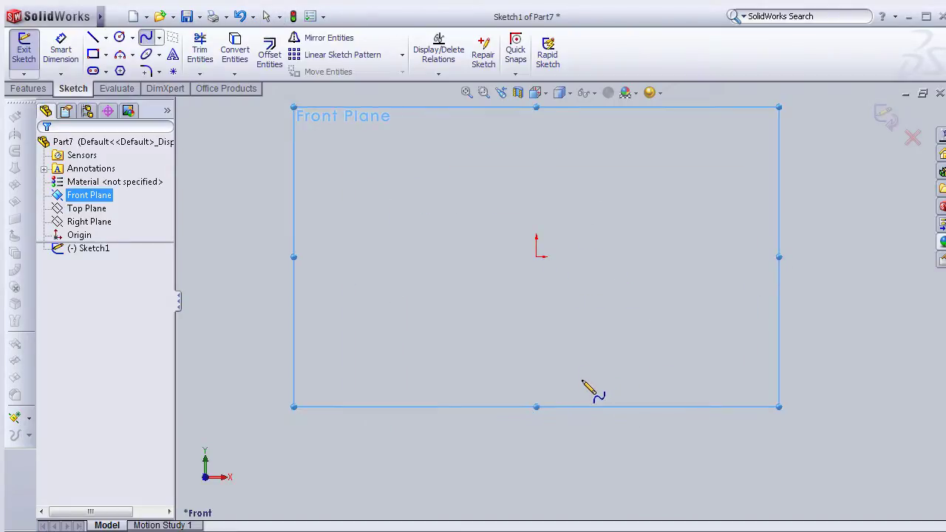
left_click(586, 390)
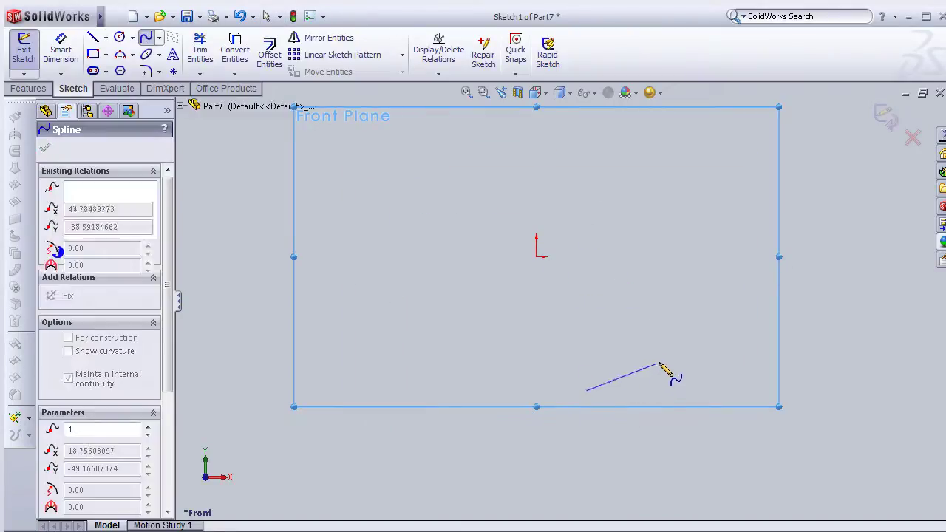
left_click(694, 346)
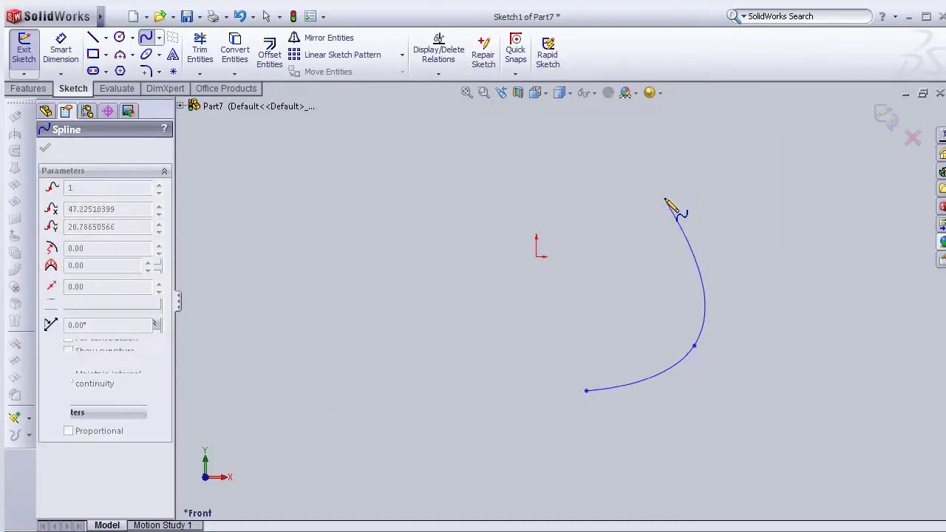
scroll(671, 209, "up", 1)
scroll(621, 167, "up", 2)
scroll(595, 139, "up", 1)
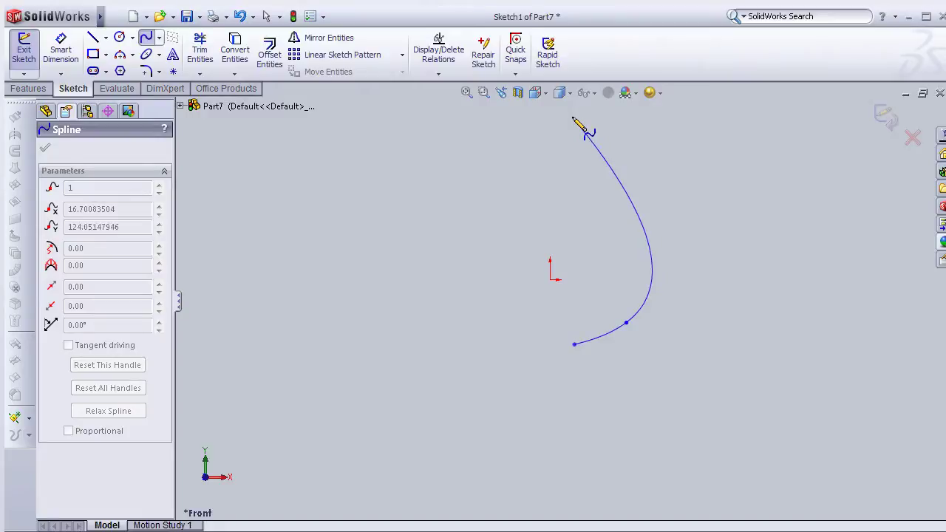
double_click(573, 115)
key("Escape")
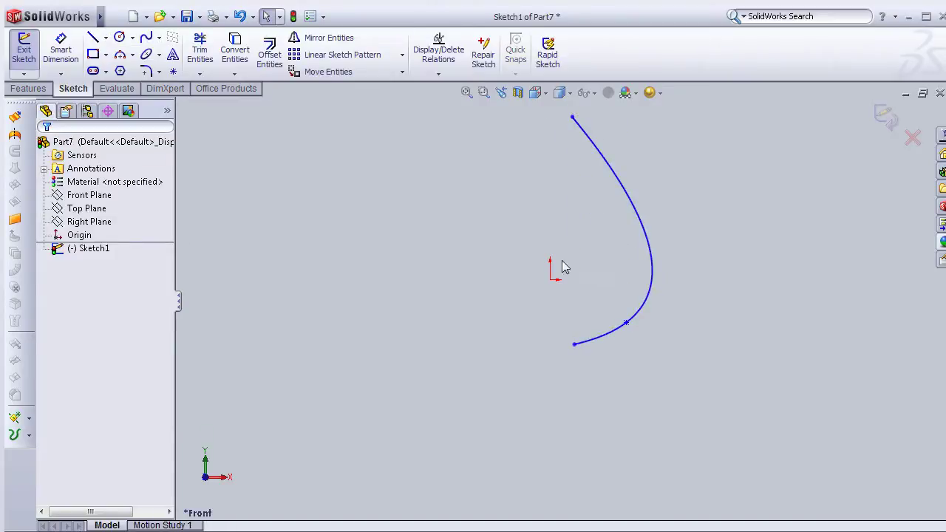
Draw a vertical construction centerline up from the origin.
right_click_drag(577, 243, 553, 291)
left_click_drag(550, 281, 554, 127)
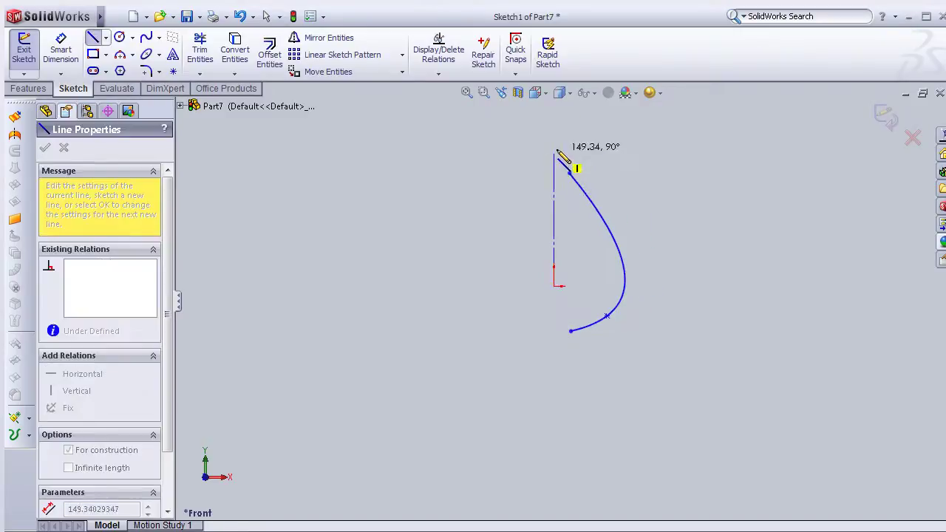
key("Escape")
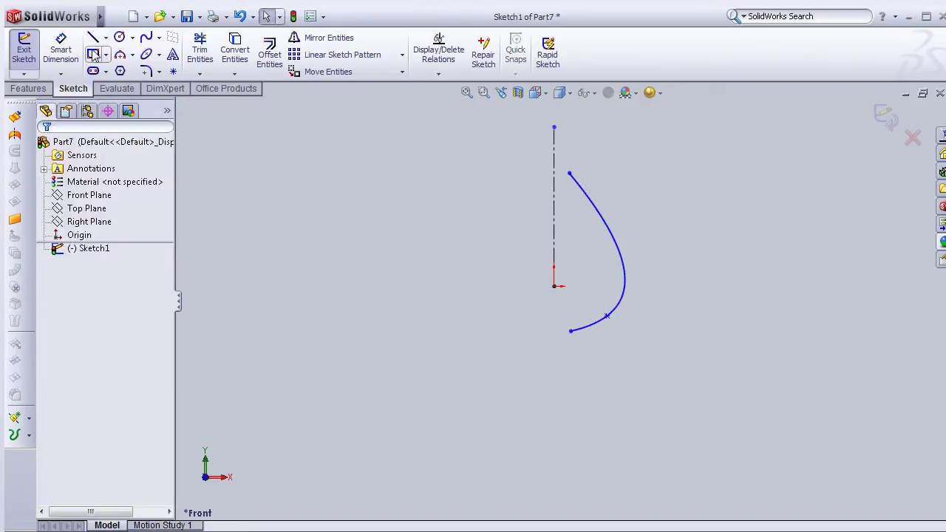
Dimension the spline's top endpoint 30 mm from the centerline, replacing the 16.701 value.
left_click(61, 50)
scroll(630, 211, "down", 1)
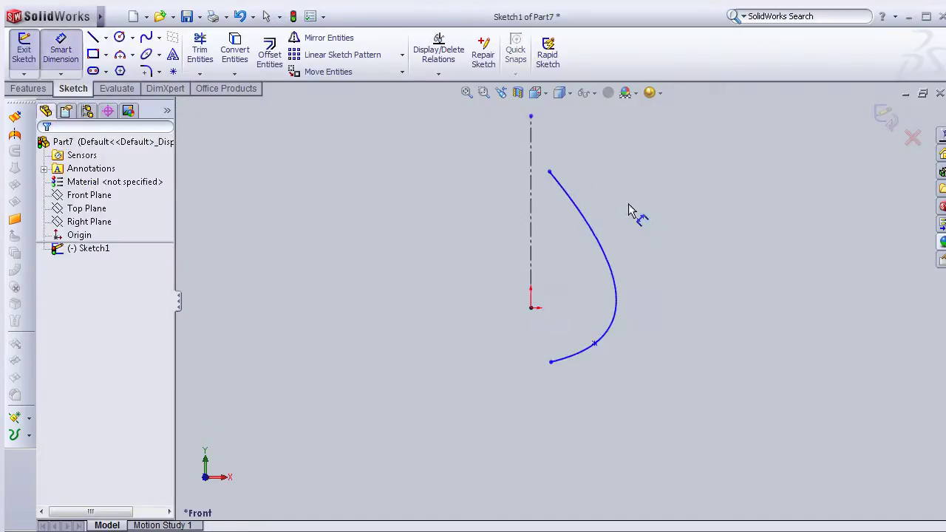
left_click(549, 173)
left_click(530, 177)
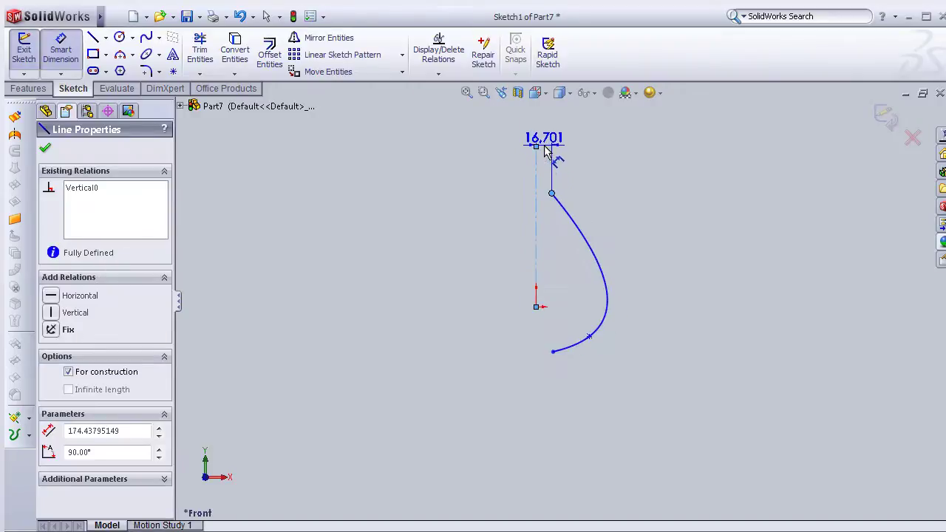
left_click(548, 136)
left_click(555, 131)
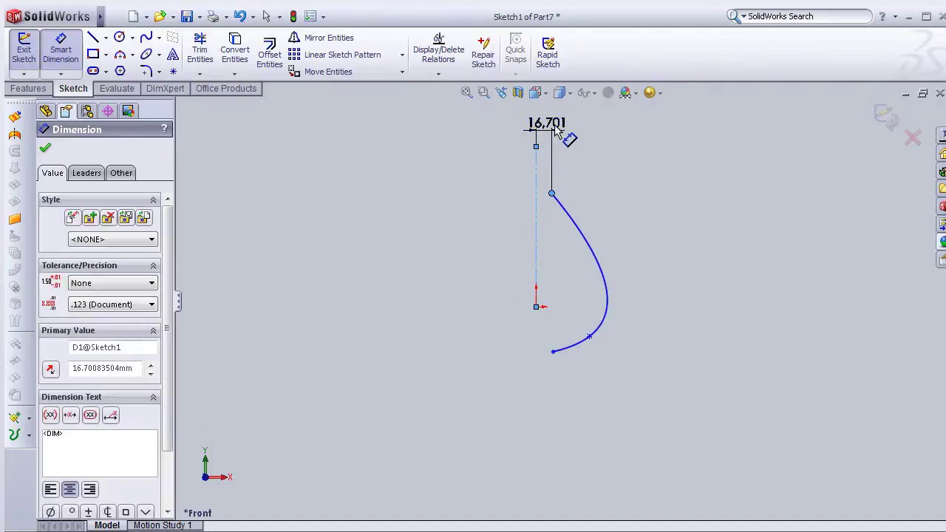
left_click(575, 135)
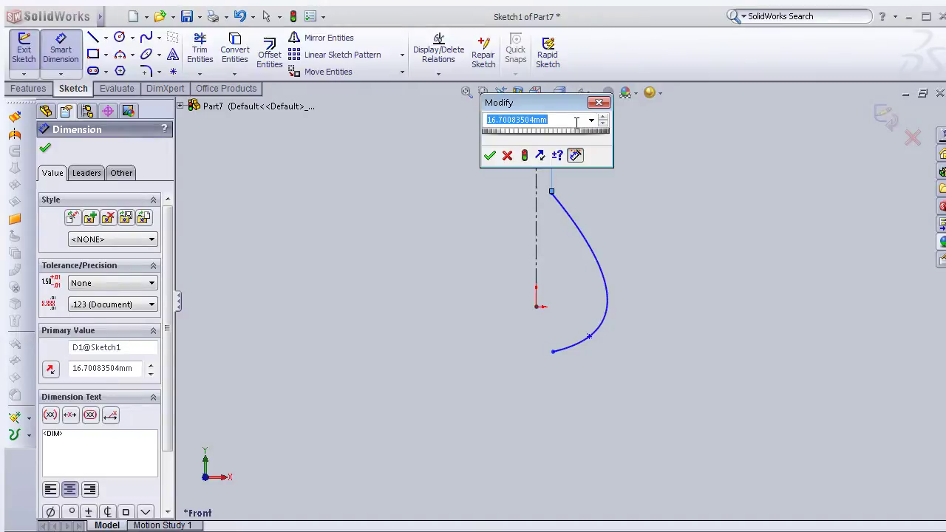
type("30")
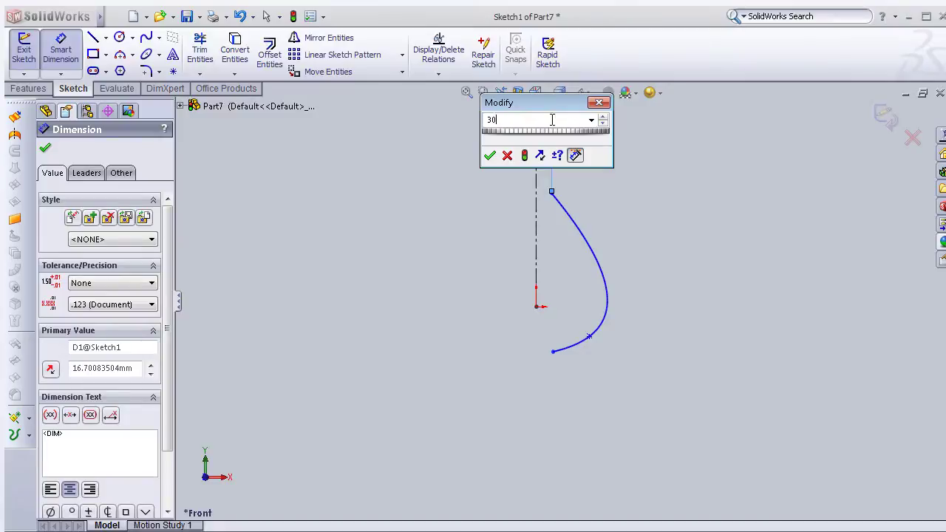
left_click(490, 156)
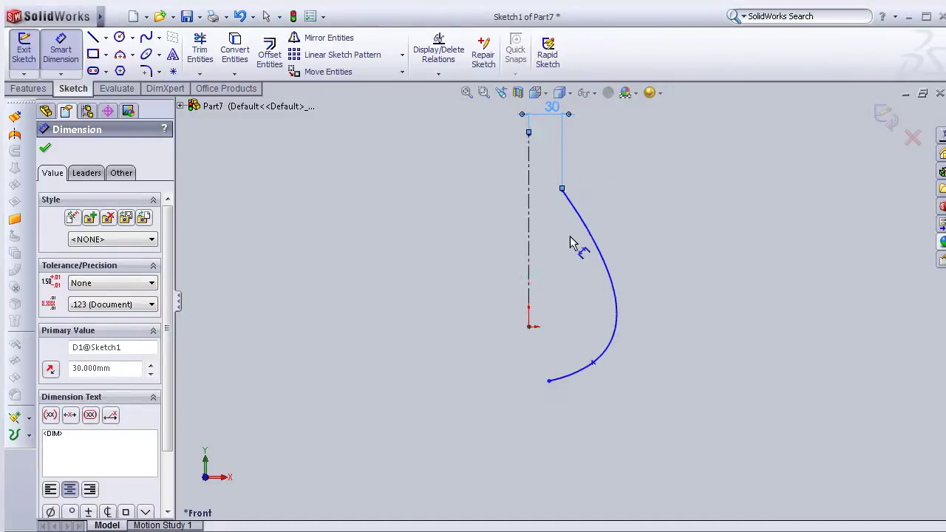
scroll(570, 281, "down", 1)
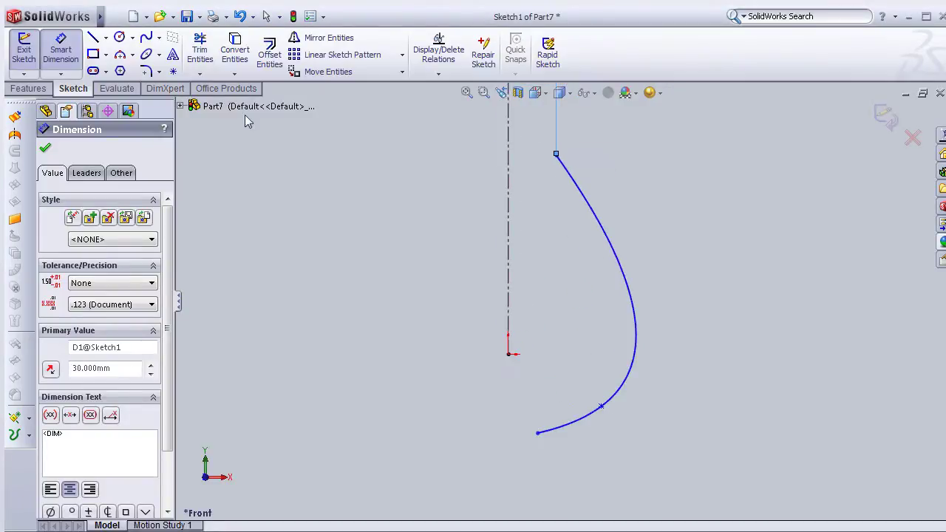
Dimension the spline's bottom endpoint 50 mm horizontally from the centerline.
left_click(510, 305)
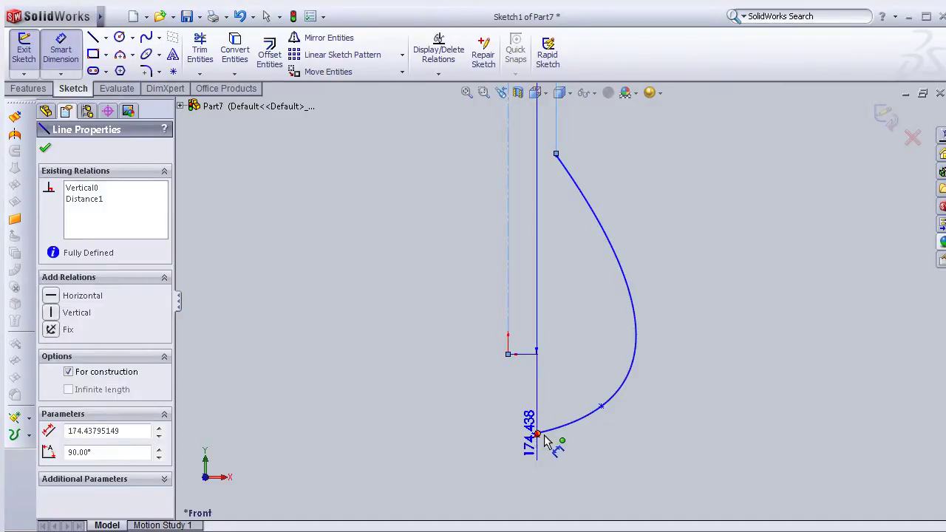
left_click(538, 434)
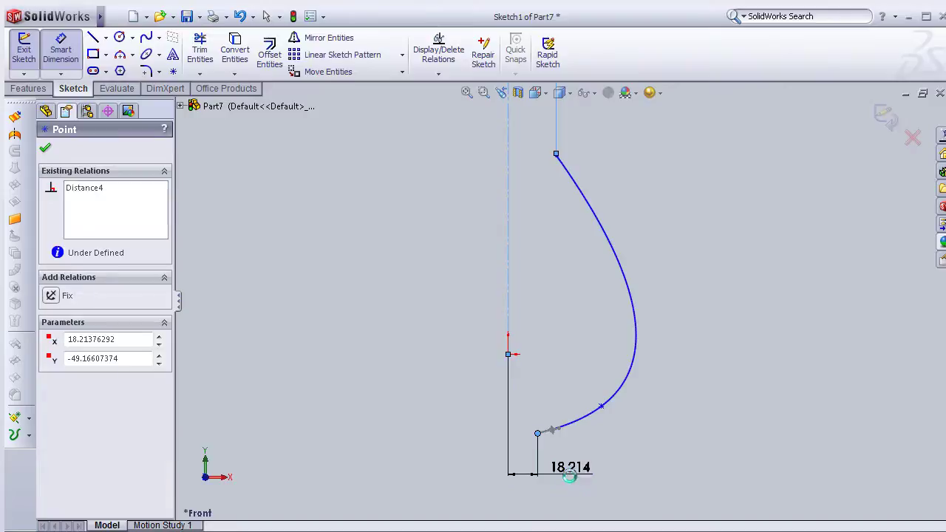
left_click(569, 478)
type("50")
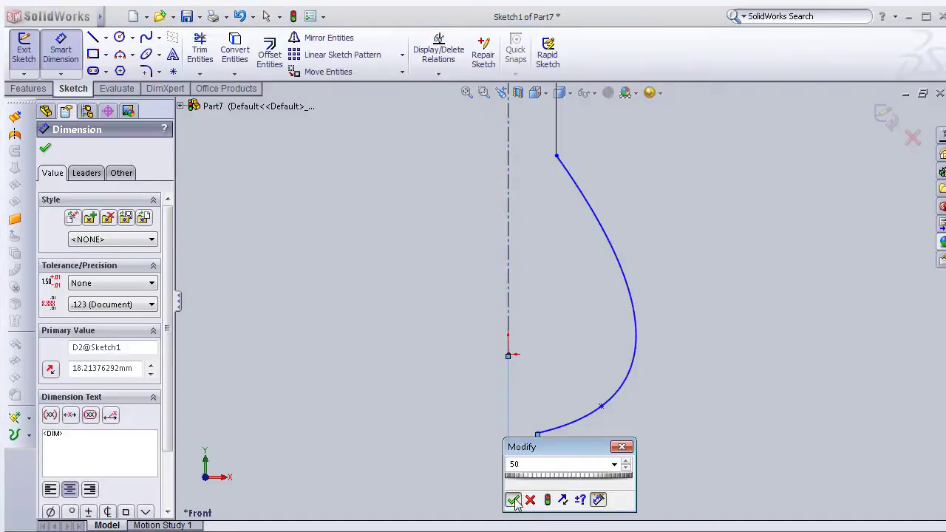
left_click(514, 500)
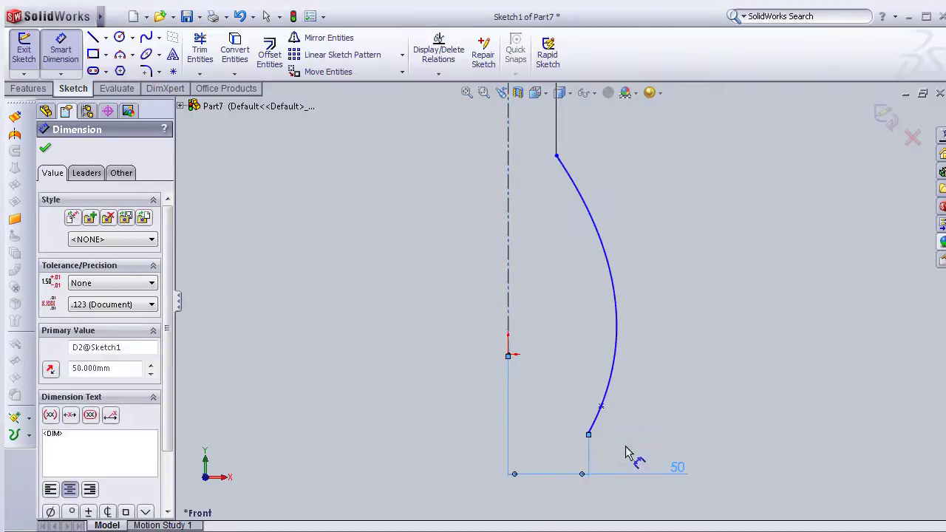
Select the spline and its lower middle point in preparation for reshaping.
key("Escape")
left_click(619, 331)
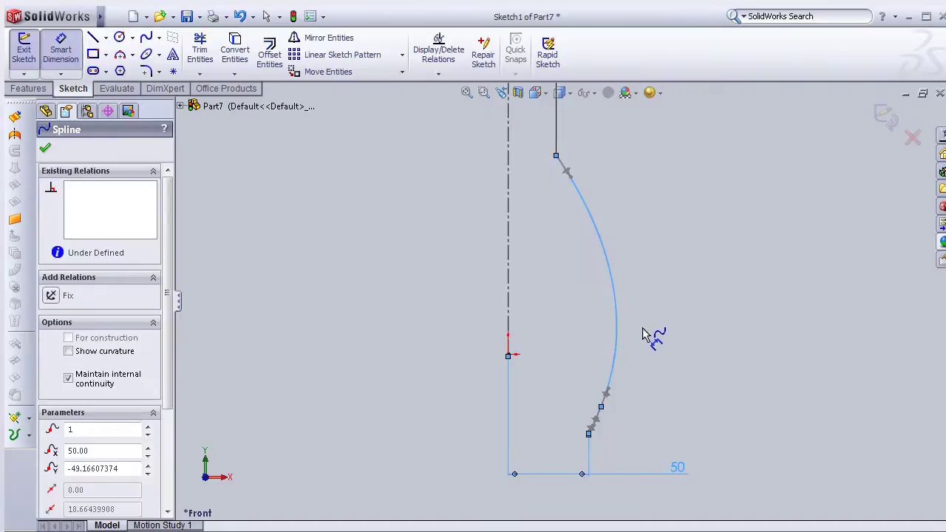
left_click(604, 402)
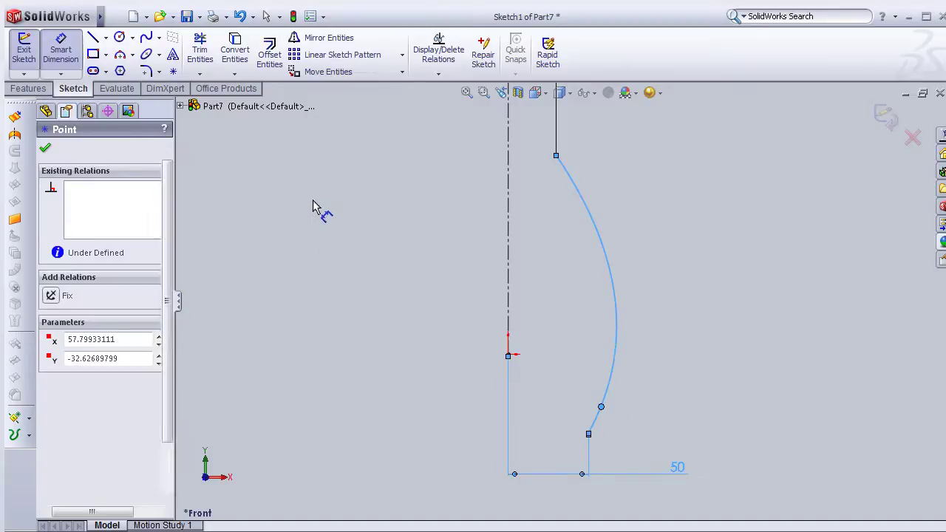
key("Escape")
Drag the spline's lower middle point and upper portion so the curve bulges outward near the bottom.
mouse_move(601, 407)
left_mouse_down()
mouse_move(631, 418)
mouse_move(654, 381)
left_mouse_up()
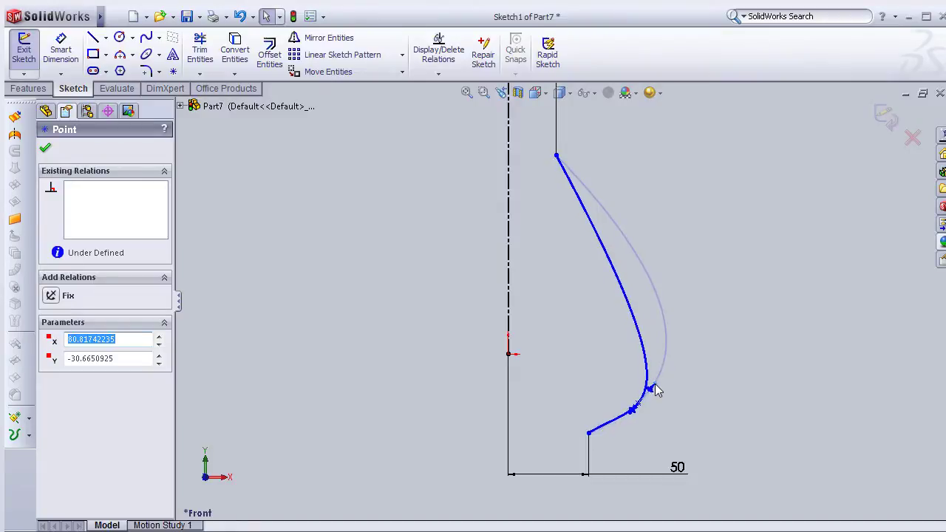
left_click_drag(654, 381, 653, 387)
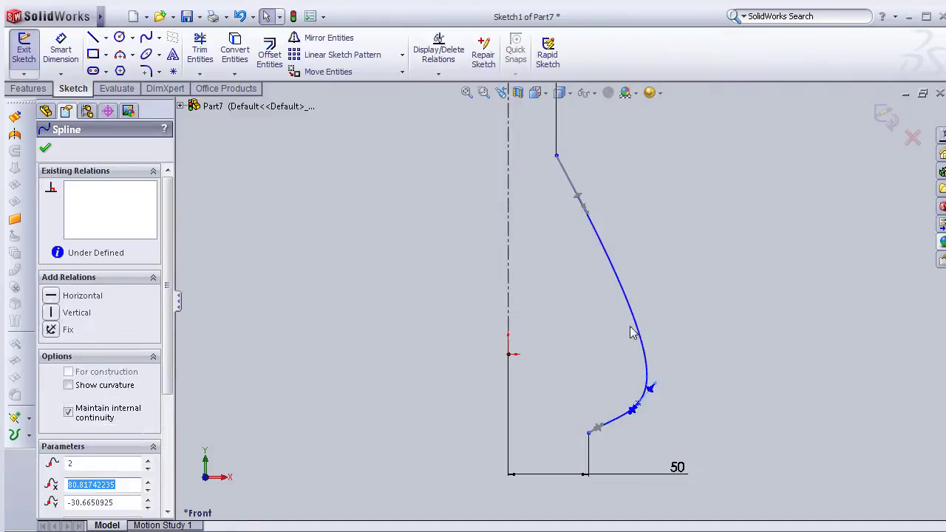
mouse_move(650, 333)
left_mouse_down()
mouse_move(647, 318)
mouse_move(647, 333)
left_mouse_up()
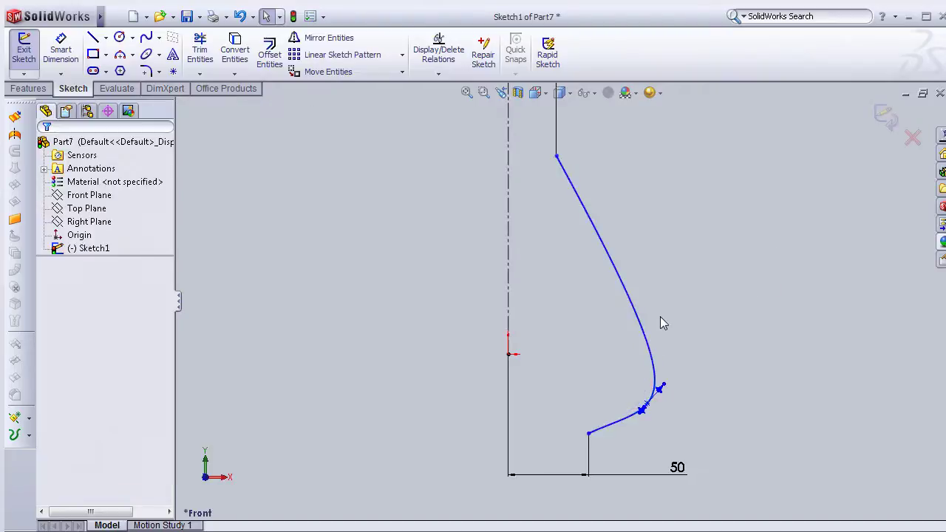
left_click(593, 226)
left_click_drag(592, 223, 599, 217)
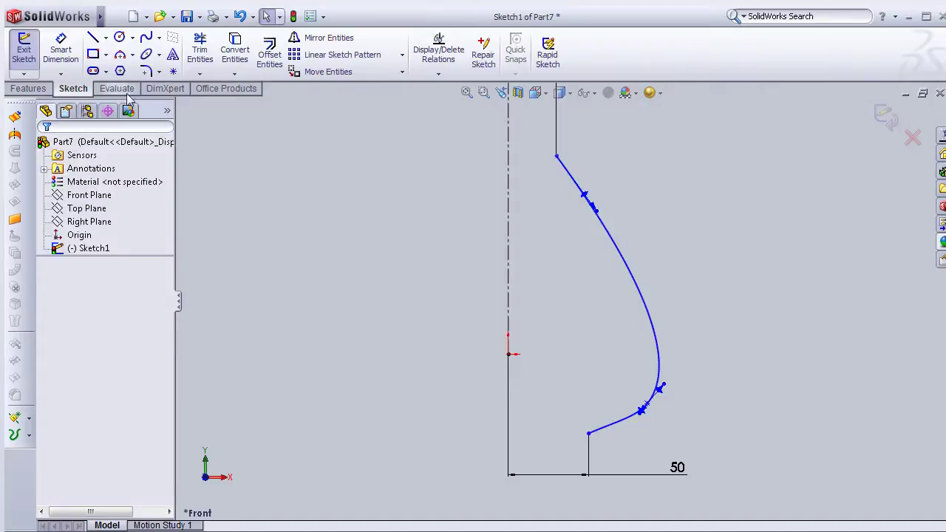
Offset the profile spline 4 mm outward with Offset Entities.
left_click(269, 53)
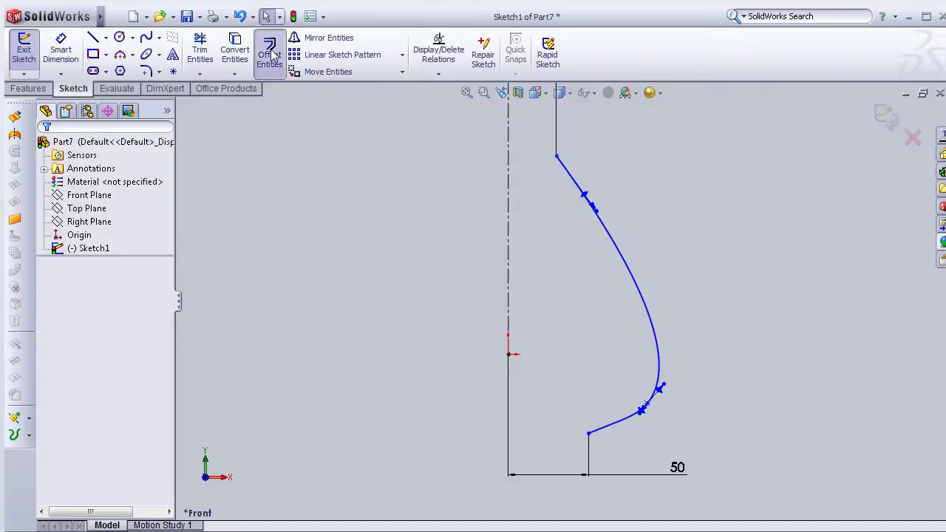
left_click(633, 288)
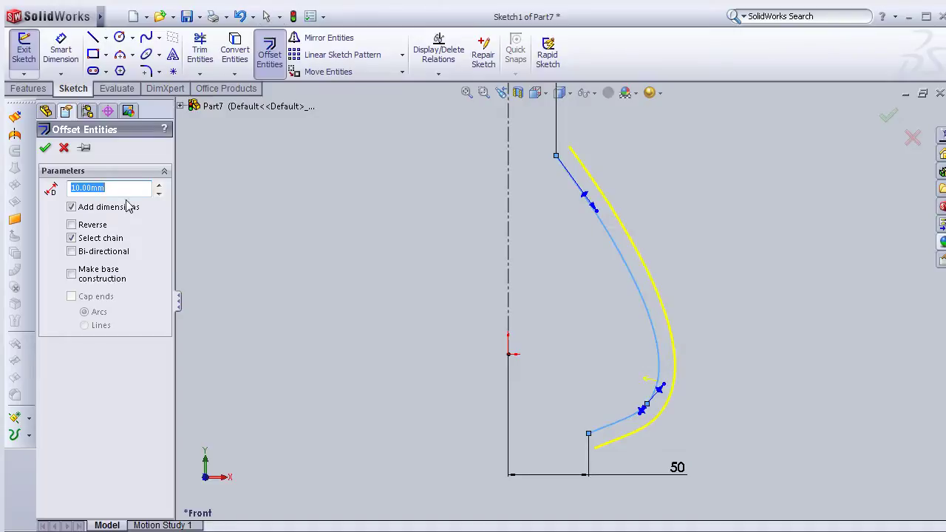
type("4")
key("Return")
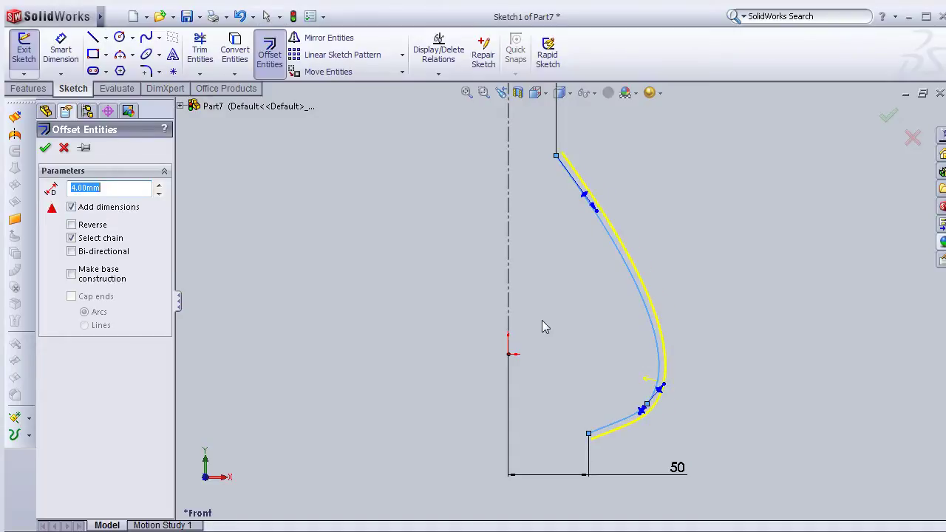
left_click(45, 147)
scroll(626, 177, "down", 2)
scroll(573, 164, "down", 3)
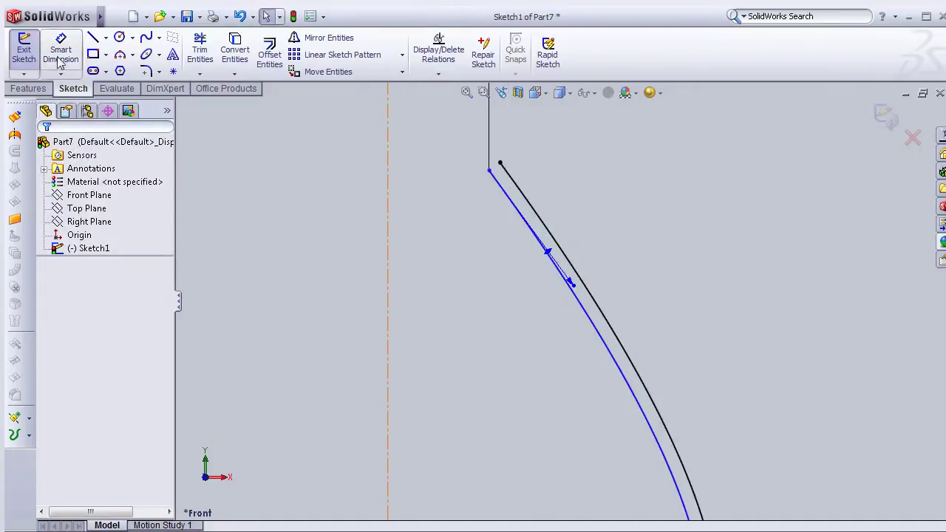
Draw a short line joining the spline and offset curve at their top ends.
left_click(119, 40)
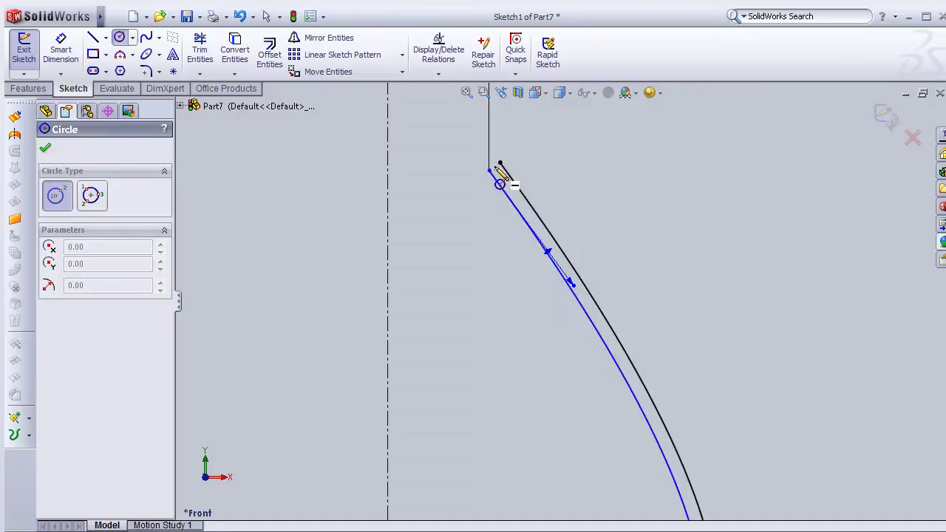
scroll(500, 182, "down", 3)
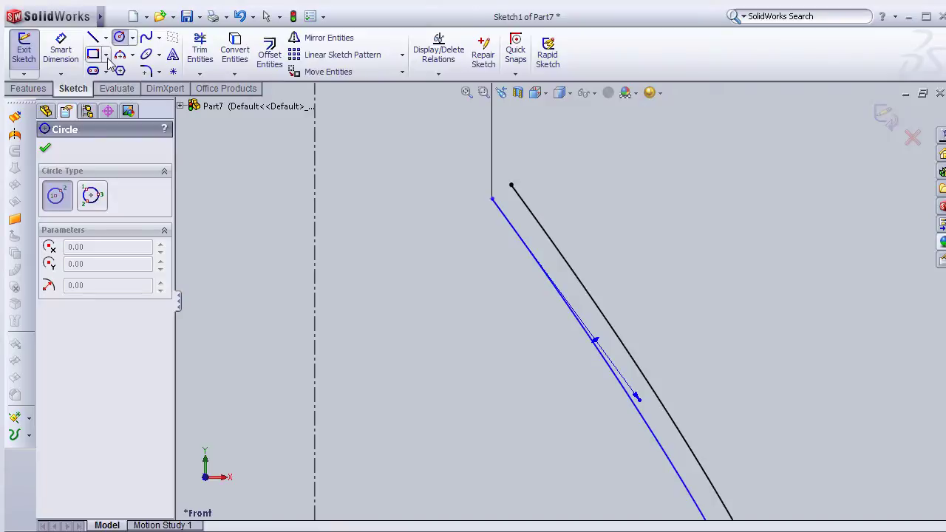
key("Escape")
key("l")
left_click(511, 185)
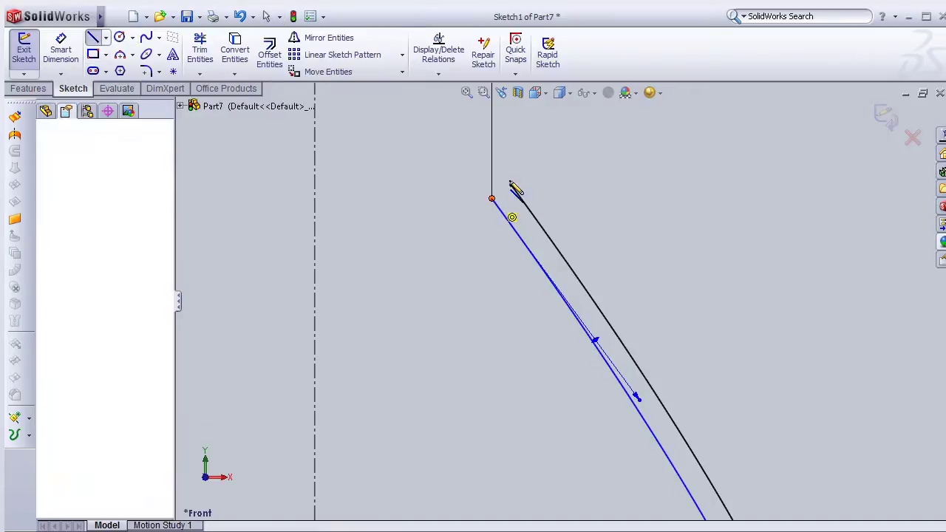
scroll(556, 235, "up", 3)
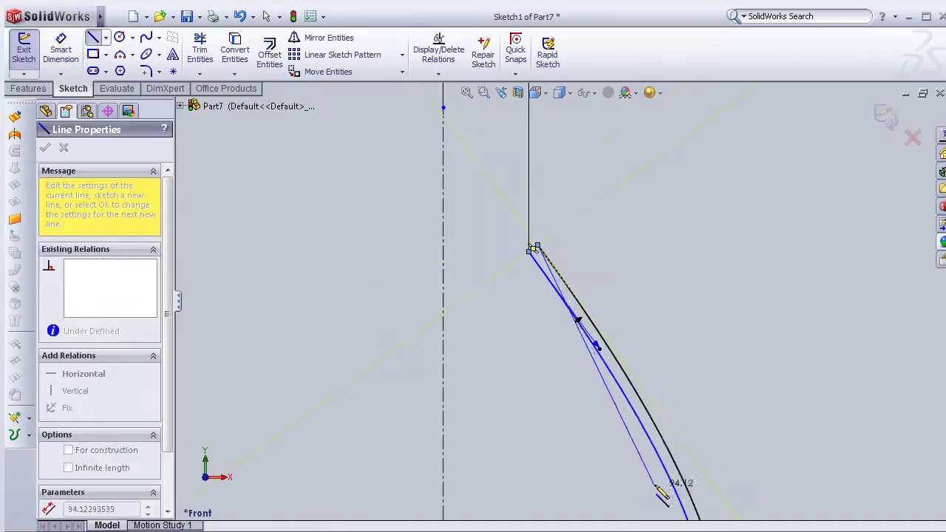
key("Escape")
middle_click_drag(640, 464, 544, 434)
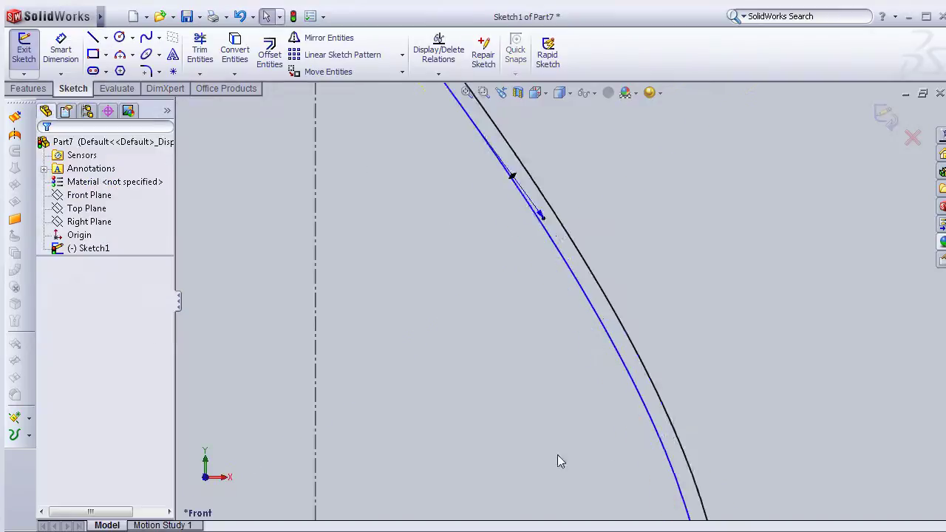
key("Escape")
scroll(543, 434, "up", 3)
scroll(549, 489, "down", 3)
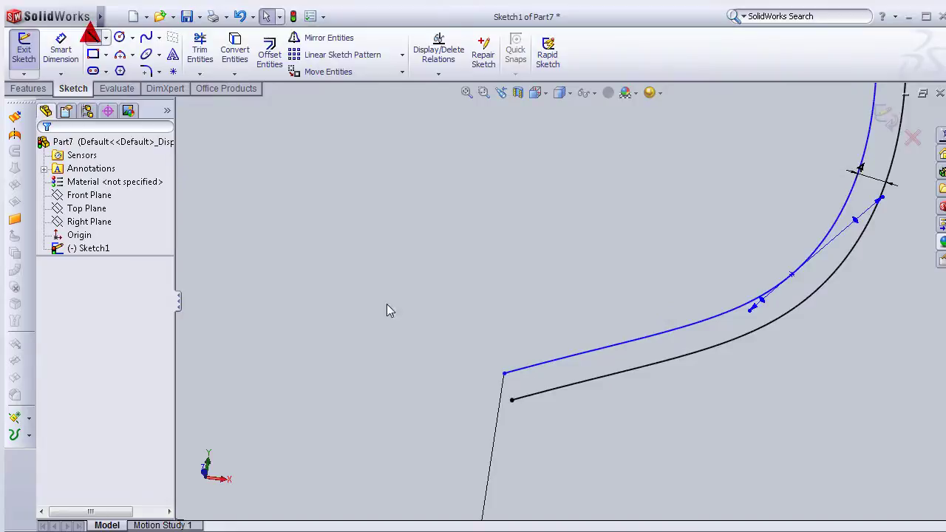
Join the bottom ends of the spline and offset curve with a short line.
key("l")
left_click(504, 374)
left_click(515, 399)
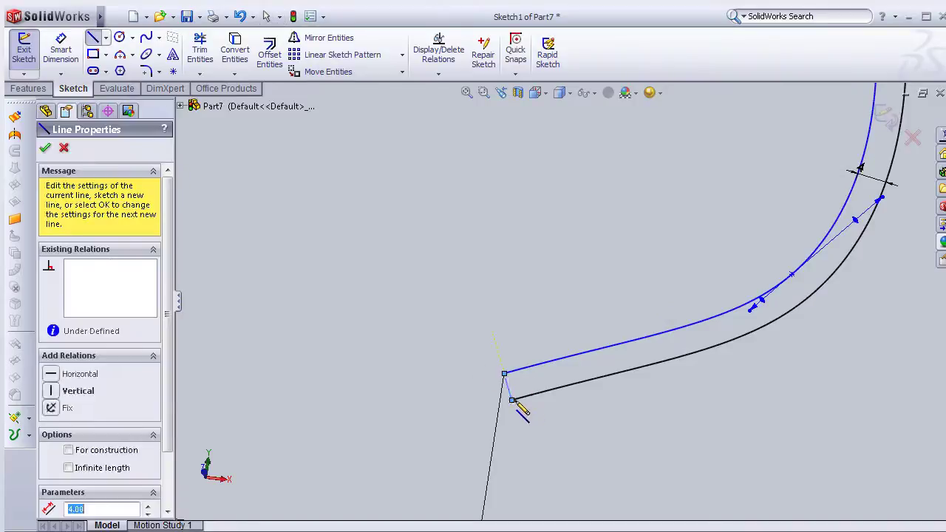
key("Escape")
scroll(612, 293, "up", 1)
scroll(592, 255, "up", 2)
scroll(562, 221, "up", 1)
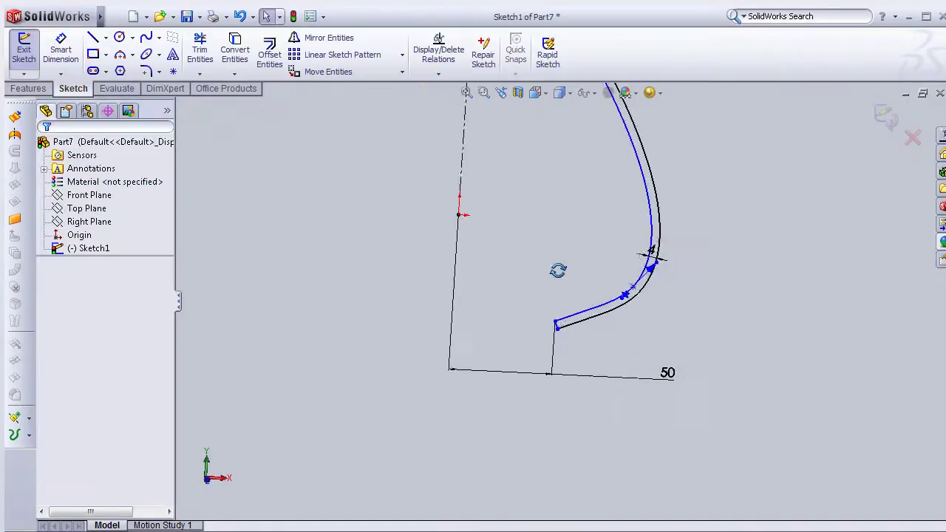
scroll(556, 185, "up", 1)
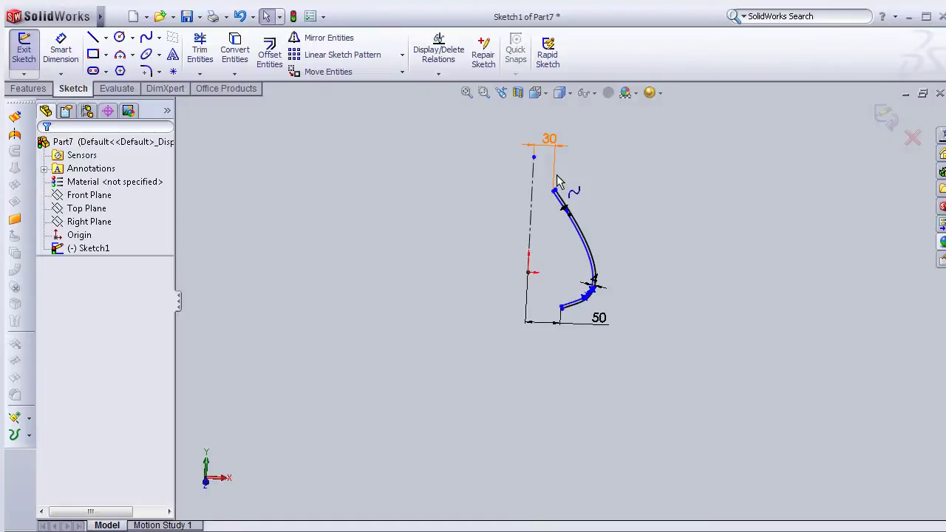
left_click(28, 88)
Revolve the closed profile 360° about centerline Line1 into a solid shade body.
left_click(85, 65)
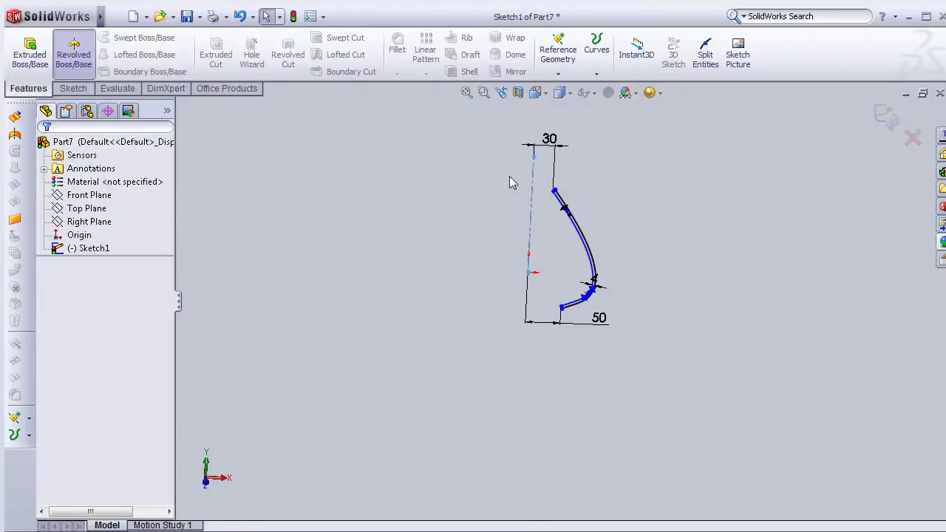
mouse_move(368, 257)
middle_mouse_down()
mouse_move(301, 175)
mouse_move(280, 261)
mouse_move(261, 271)
middle_mouse_up()
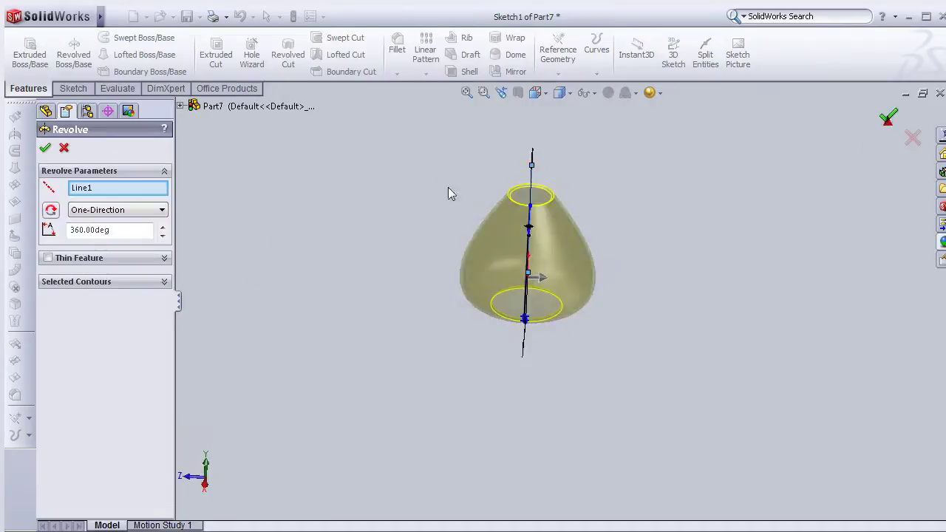
key("Return")
mouse_move(438, 190)
middle_mouse_down()
mouse_move(714, 143)
mouse_move(431, 262)
mouse_move(391, 150)
middle_mouse_up()
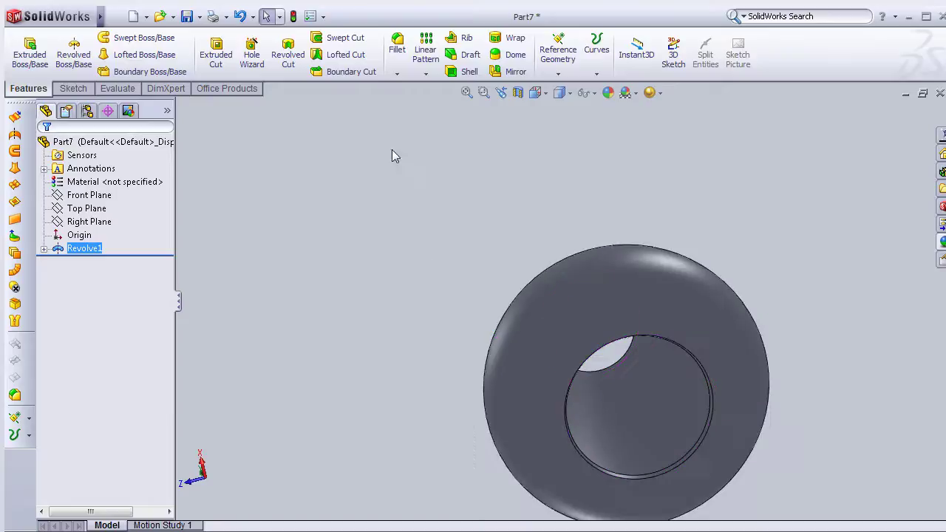
Fillet the inner and outer edges of both shade openings with a 1 mm radius.
left_click(397, 46)
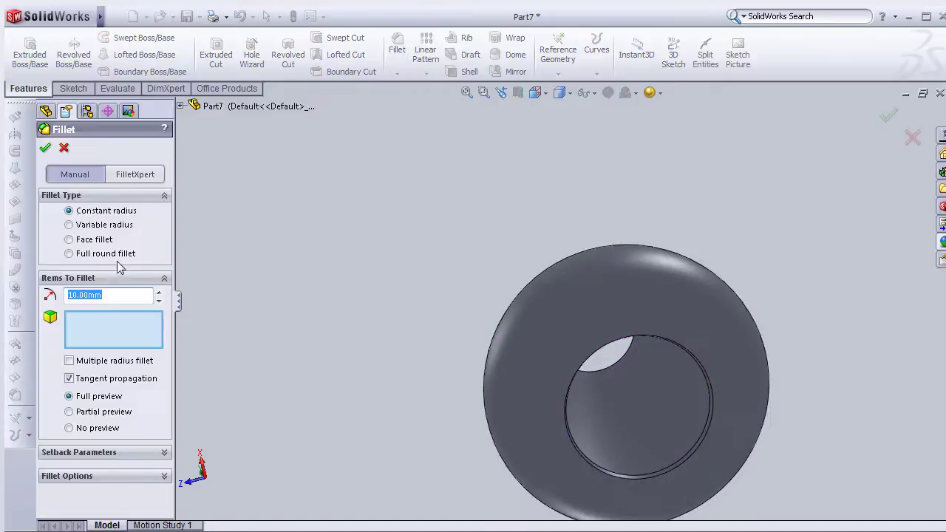
type("1")
scroll(700, 375, "down", 5)
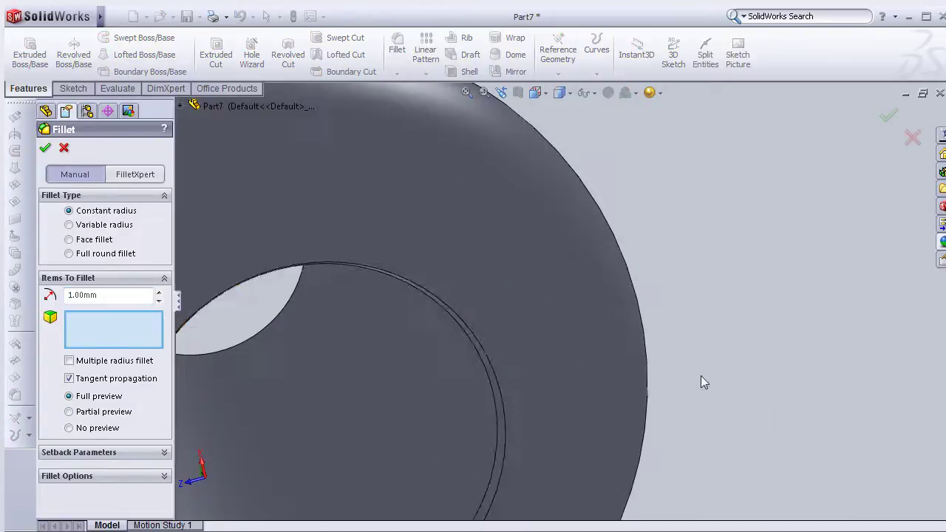
left_click(506, 455)
mouse_move(497, 457)
middle_mouse_down()
mouse_move(454, 431)
mouse_move(473, 443)
middle_mouse_up()
scroll(591, 458, "up", 3)
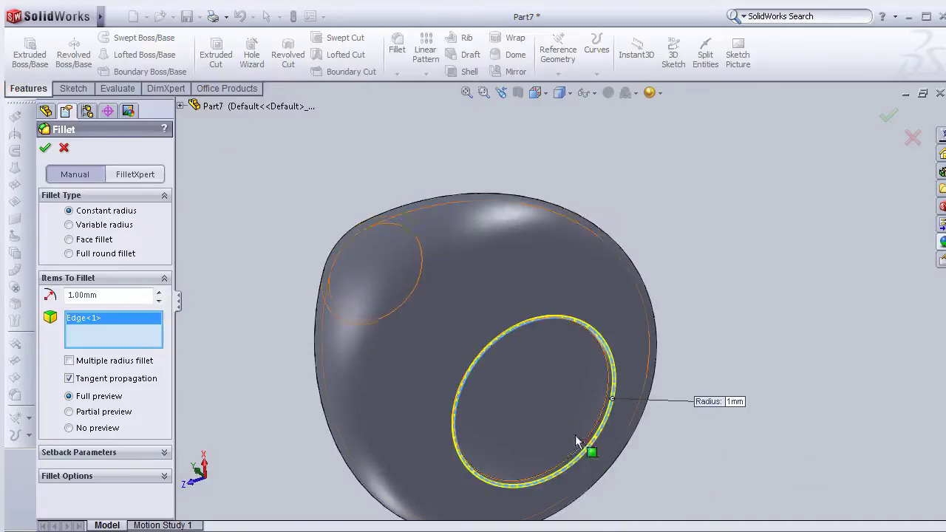
left_click(582, 447)
mouse_move(277, 404)
middle_mouse_down()
mouse_move(293, 216)
mouse_move(422, 268)
middle_mouse_up()
scroll(293, 216, "up", 3)
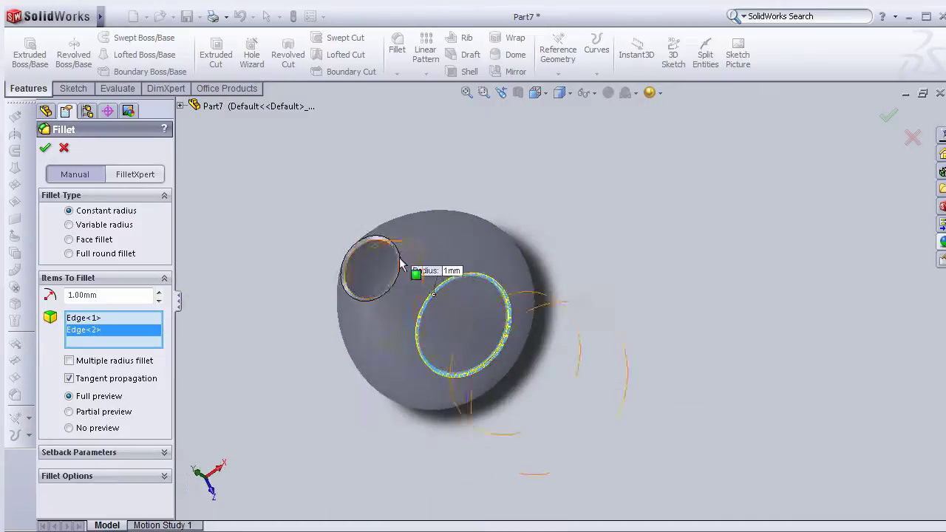
scroll(412, 302, "down", 3)
left_click(454, 338)
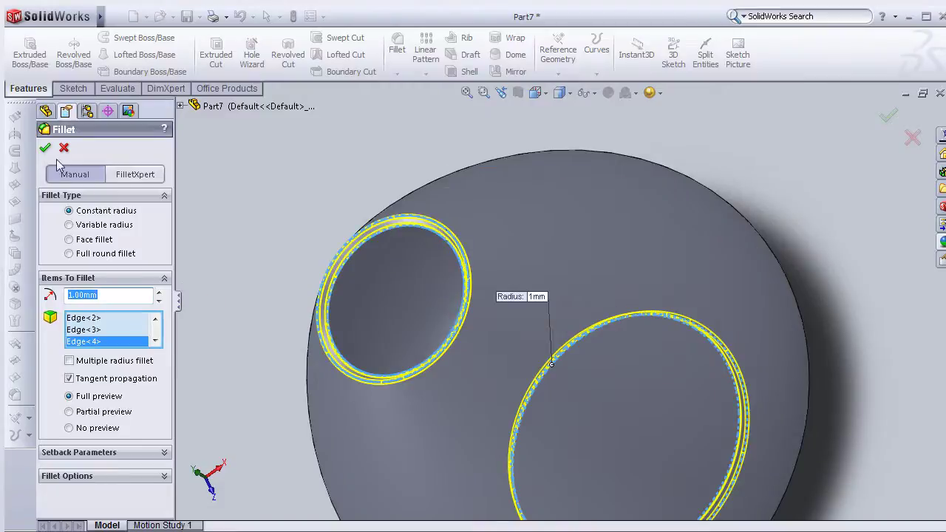
key("Return")
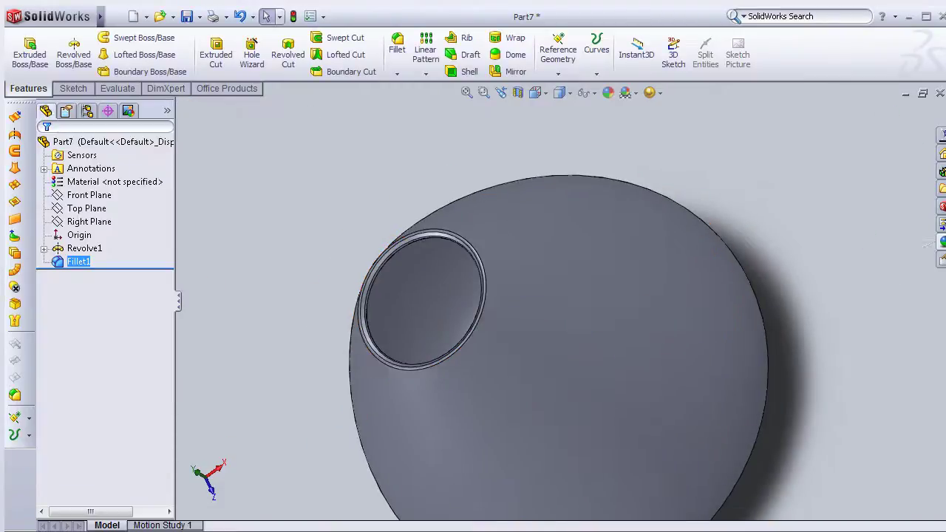
left_click(941, 241)
Apply the frosted glass appearance from the Glass library to the whole Part7 shade.
left_click(877, 350)
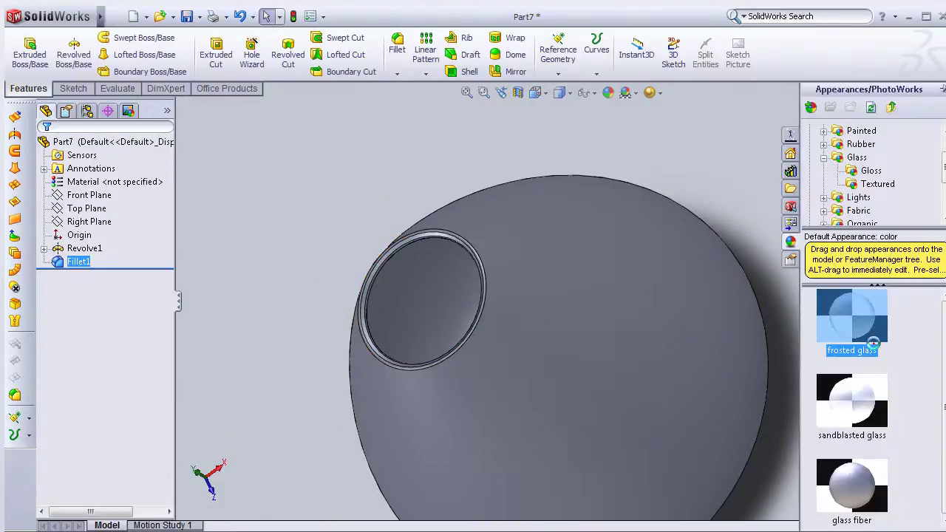
left_click_drag(873, 343, 676, 342)
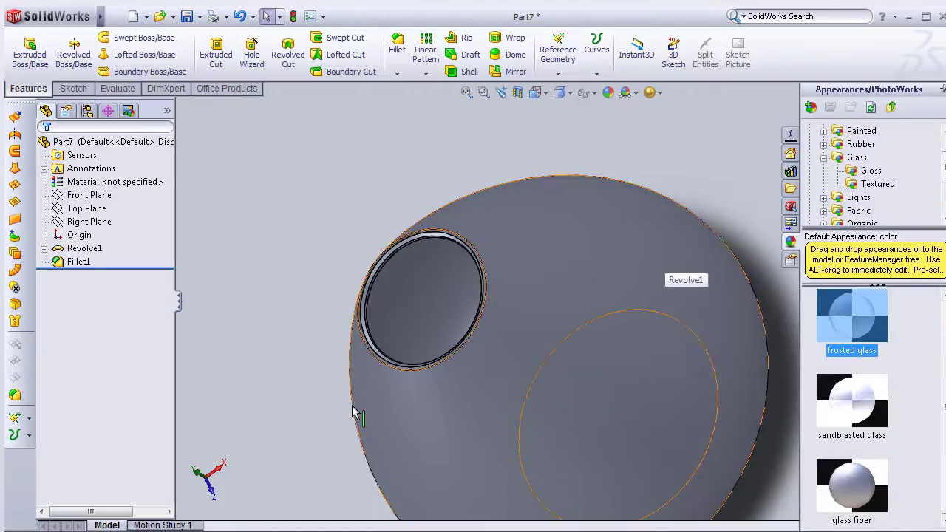
mouse_move(450, 369)
left_mouse_down()
mouse_move(371, 327)
mouse_move(562, 401)
left_mouse_up()
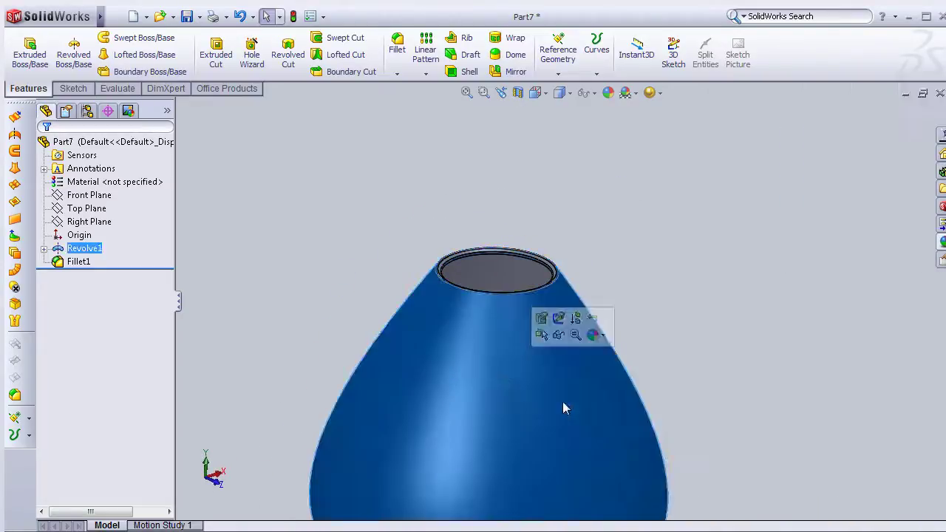
left_click(863, 347)
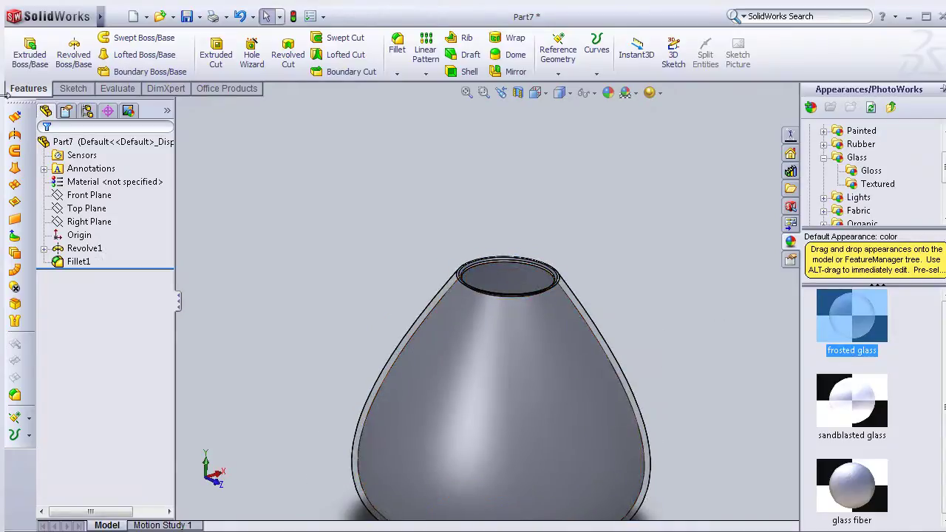
left_click(63, 141)
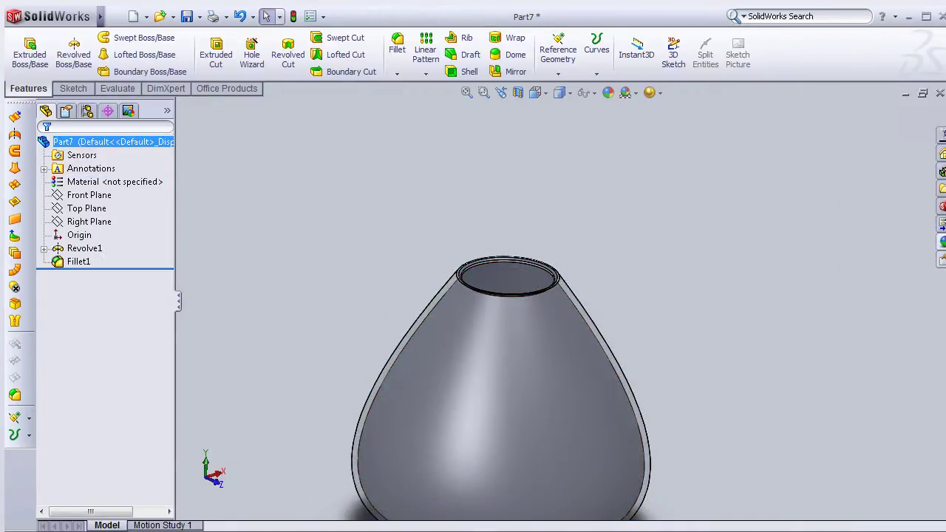
left_click(941, 241)
left_click(851, 332)
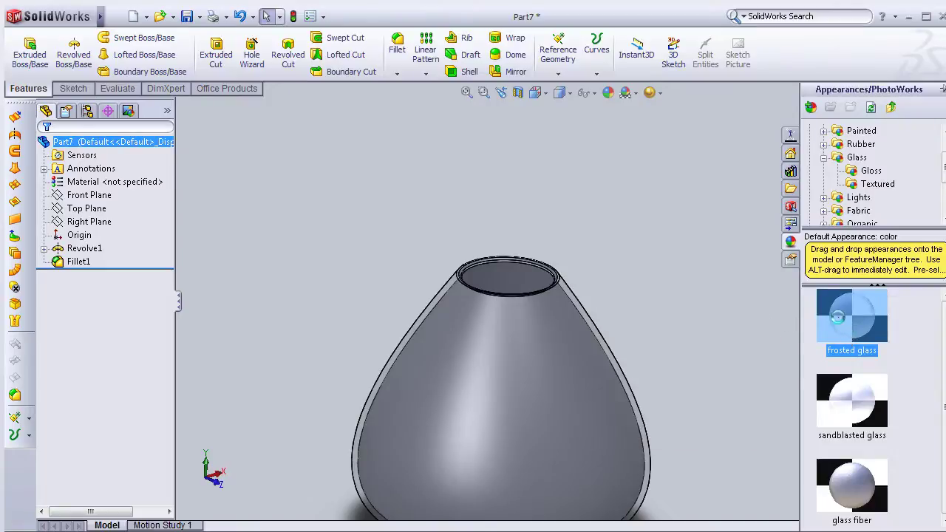
double_click(837, 316)
scroll(684, 308, "up", 3)
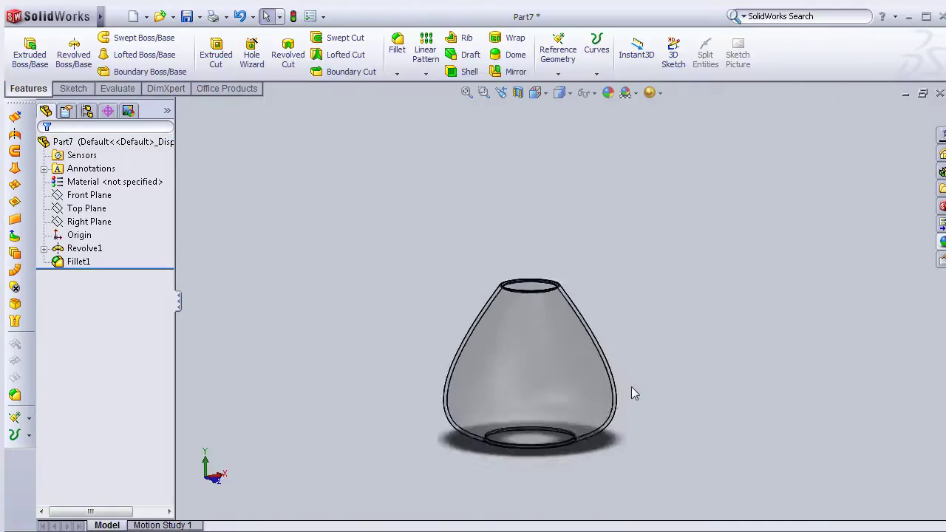
middle_click_drag(631, 387, 574, 380)
type("Lightbod")
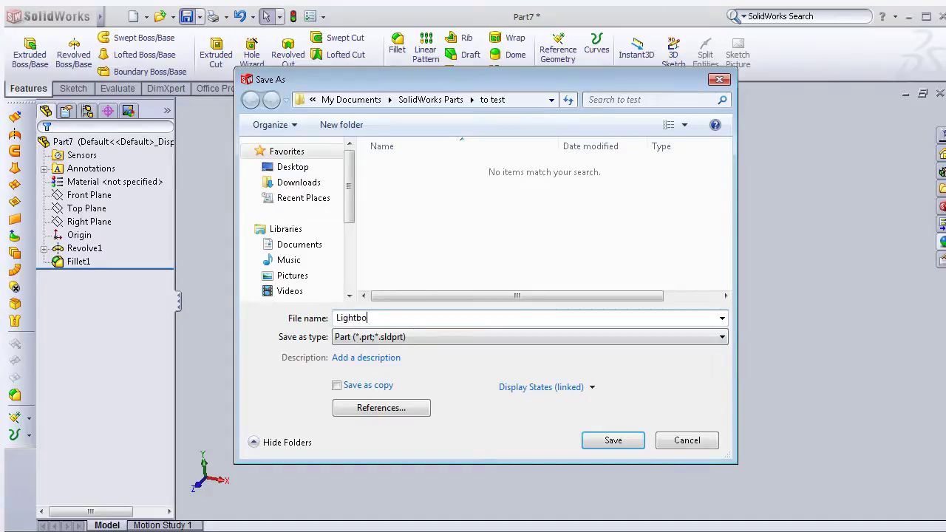
Finish the file name 'Lightbody' and save it in My Documents > SolidWorks Parts > to test.
type("y")
left_click(614, 440)
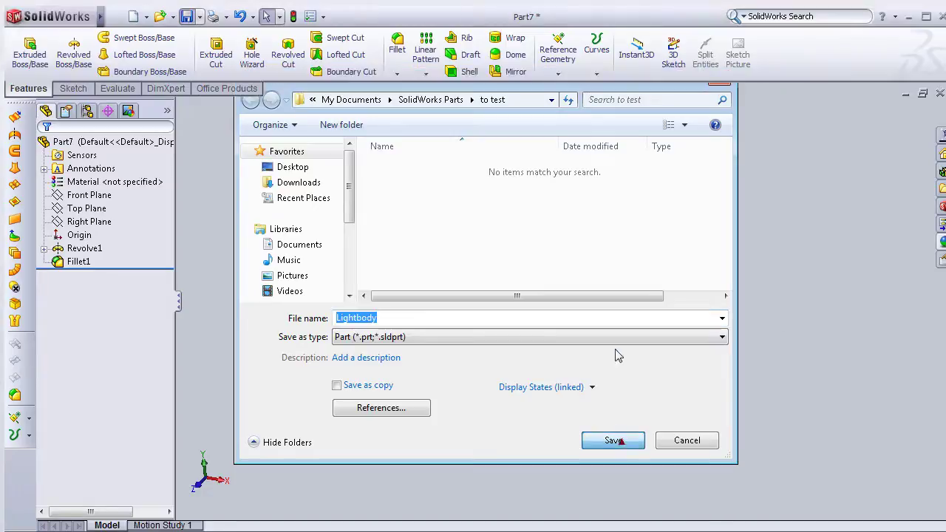
mouse_move(685, 311)
middle_mouse_down()
mouse_move(608, 265)
mouse_move(575, 307)
middle_mouse_up()
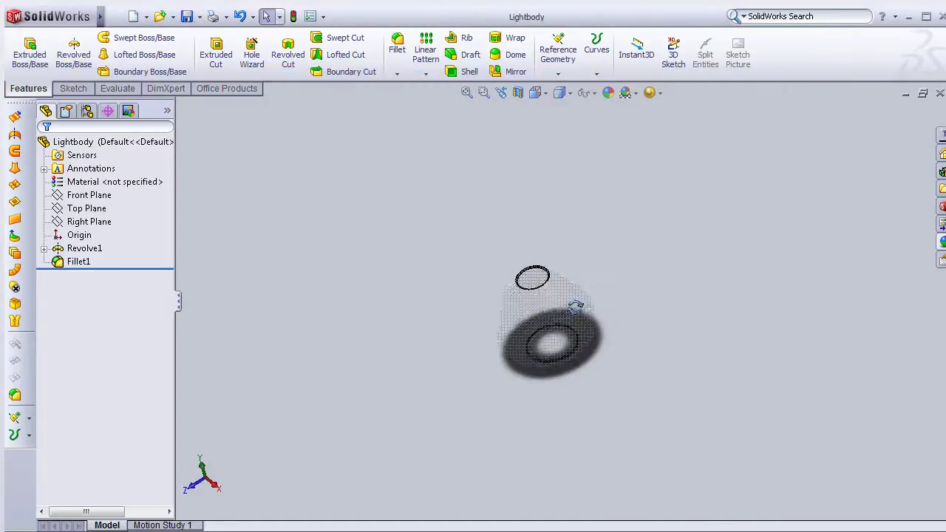
Start a new assembly, place the light hang cord and canopy in it, and open Insert Components.
left_click(133, 16)
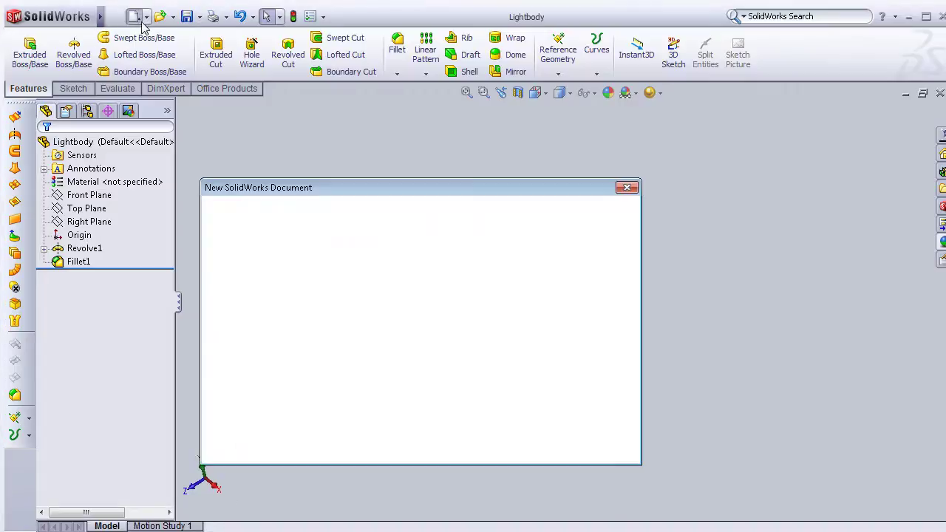
left_click(244, 296)
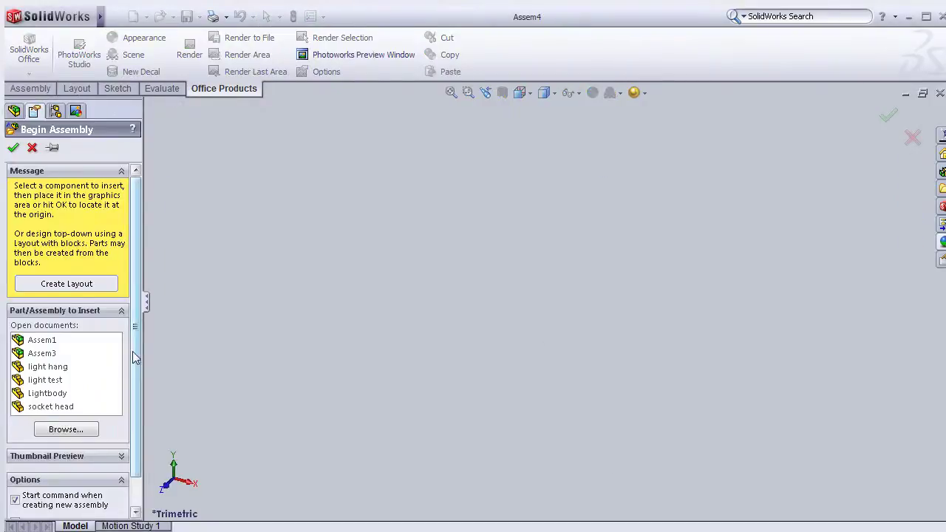
left_click(68, 367)
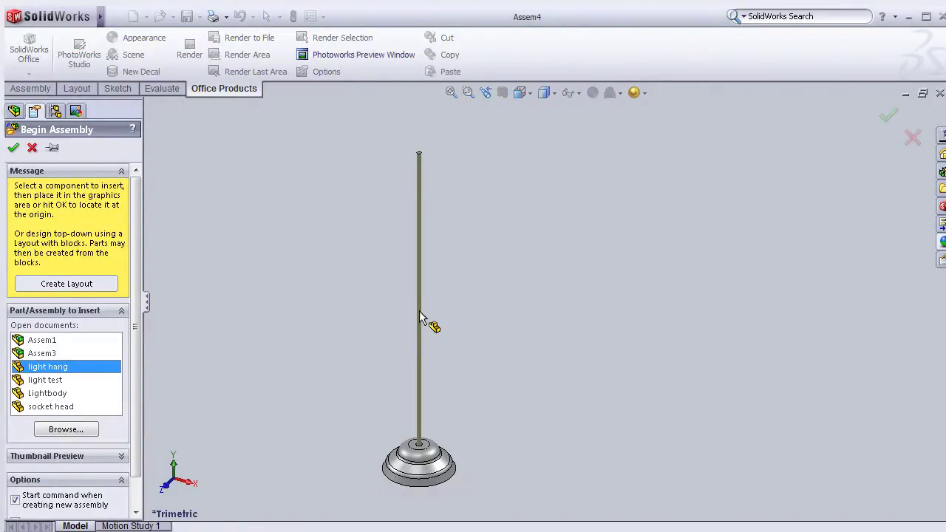
left_click(506, 216)
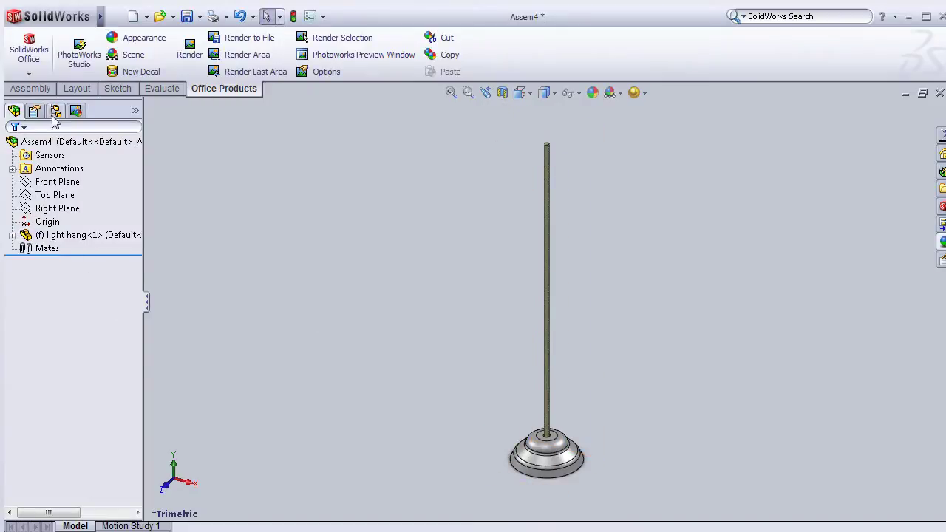
left_click(31, 88)
left_click(81, 56)
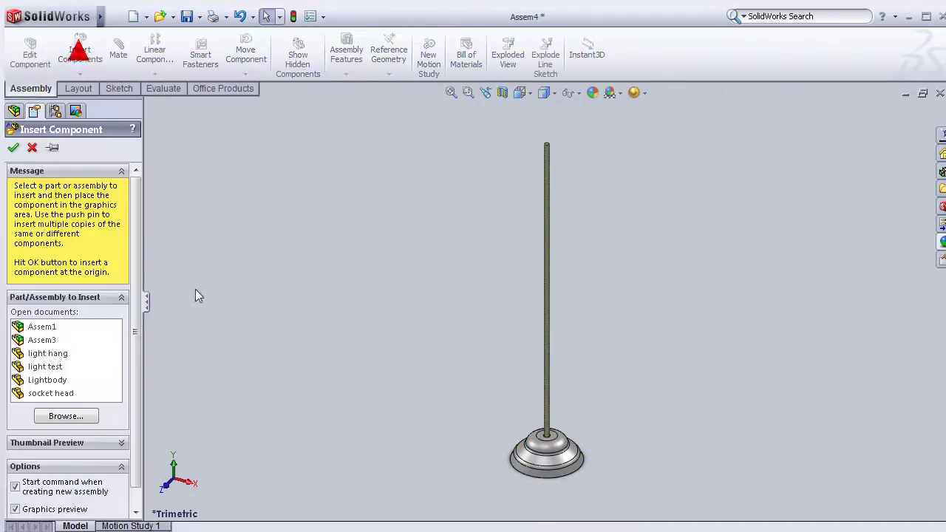
Insert the Lightbody shade below the canopy and orbit to view the assembly from above.
left_click(69, 382)
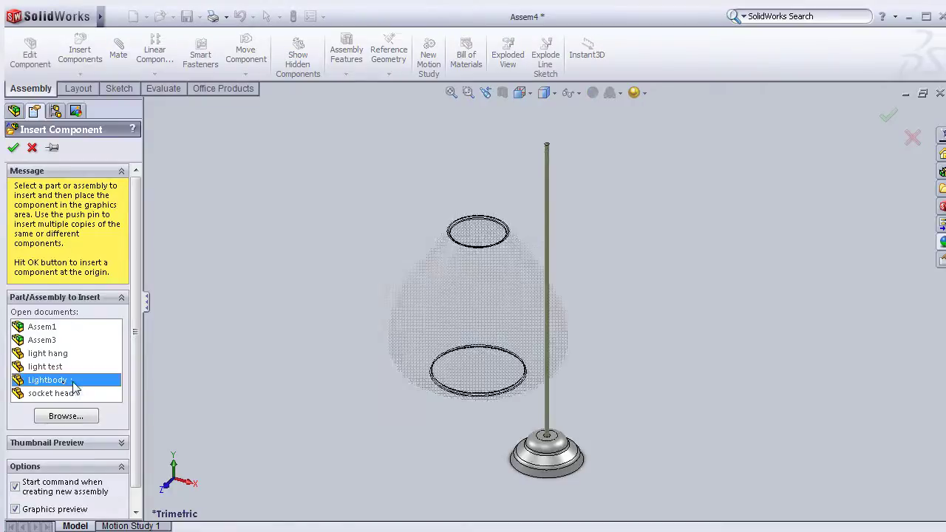
key("z")
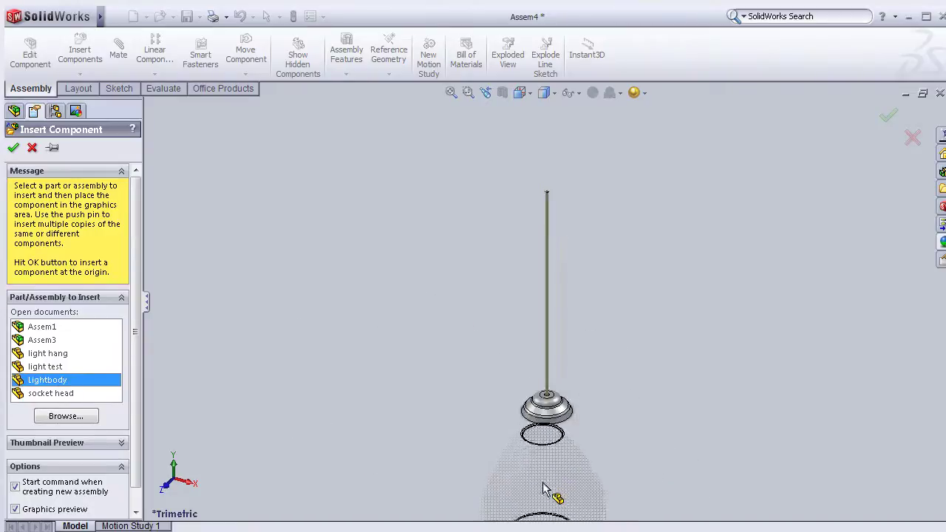
left_click(548, 470)
mouse_move(640, 357)
middle_mouse_down()
mouse_move(601, 380)
mouse_move(612, 411)
middle_mouse_up()
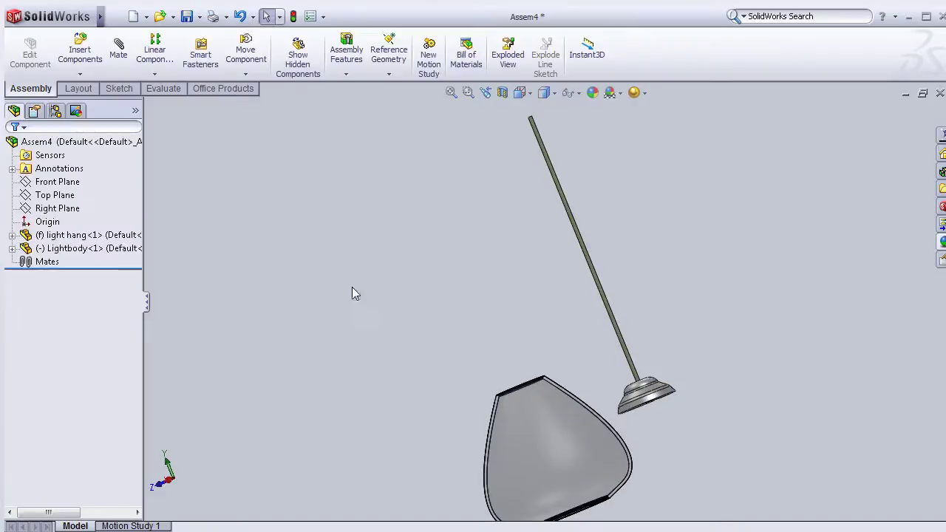
left_click(655, 401)
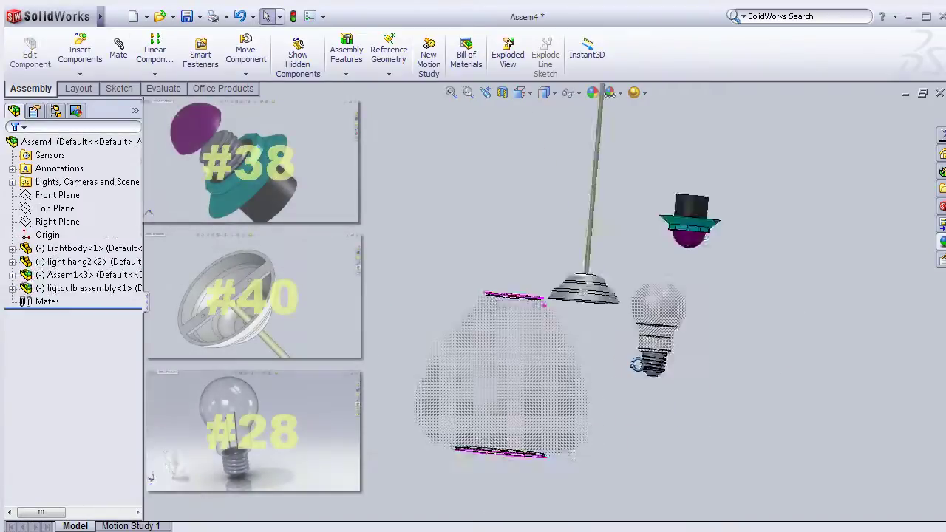
mouse_move(637, 364)
middle_mouse_down()
mouse_move(593, 209)
mouse_move(466, 230)
mouse_move(407, 214)
mouse_move(702, 188)
mouse_move(612, 211)
mouse_move(557, 213)
middle_mouse_up()
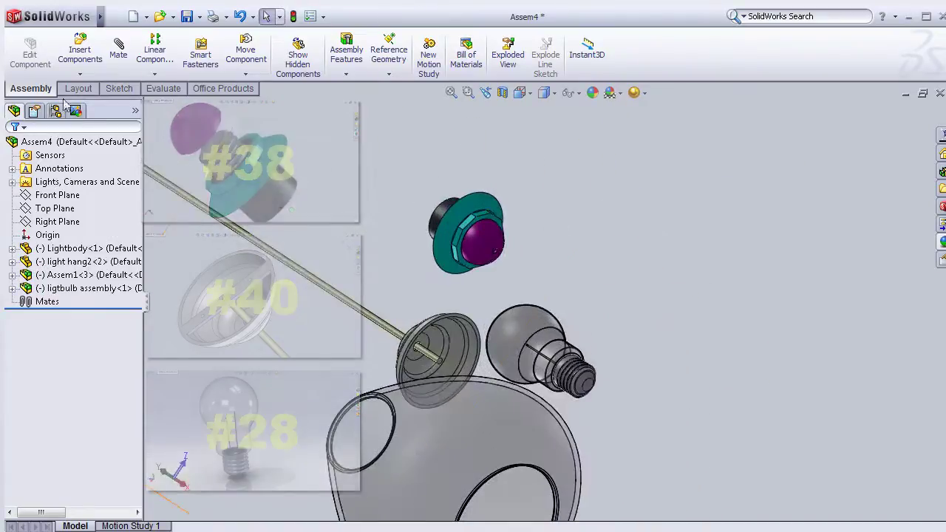
Add a concentric mate between the shade's top rim and the canopy edge.
left_click(103, 47)
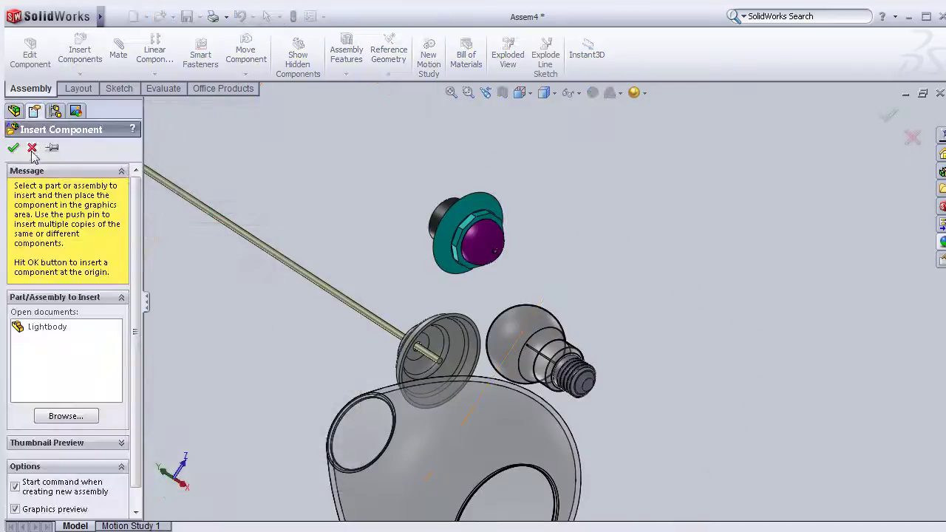
left_click(32, 148)
left_click(118, 50)
left_click(547, 244)
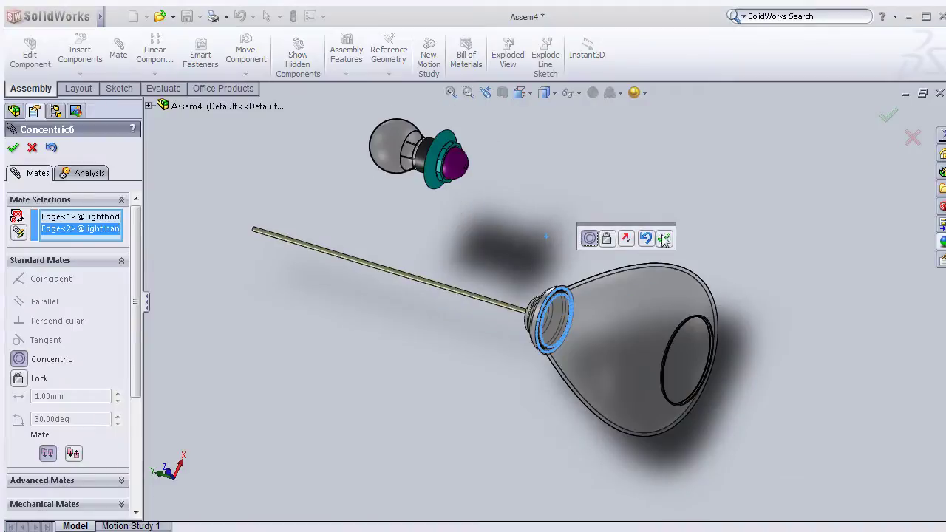
left_click(664, 237)
middle_click_drag(796, 274, 532, 286)
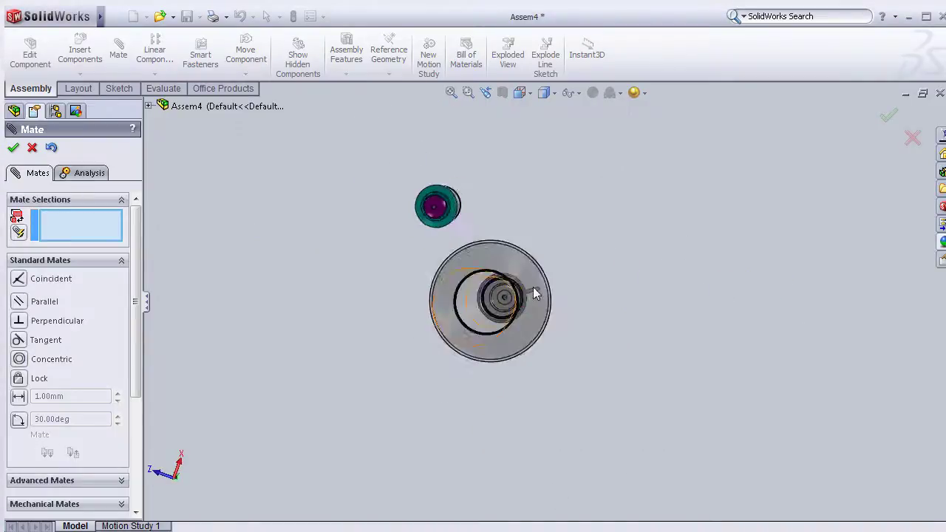
scroll(533, 287, "down", 4)
mouse_move(576, 385)
middle_mouse_down()
mouse_move(452, 392)
mouse_move(494, 392)
middle_mouse_up()
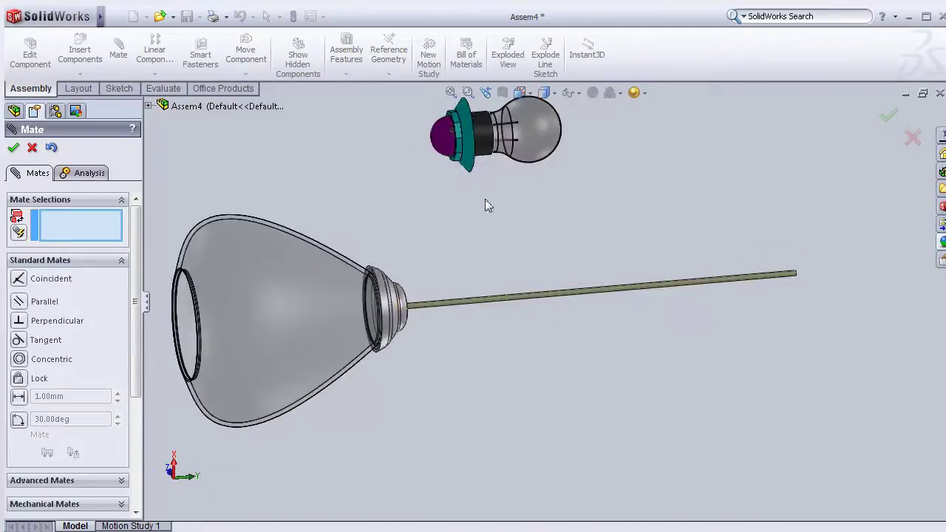
Mate the bulb socket concentric to the canopy edge with flipped alignment, bulb inside the shade.
left_click(380, 325)
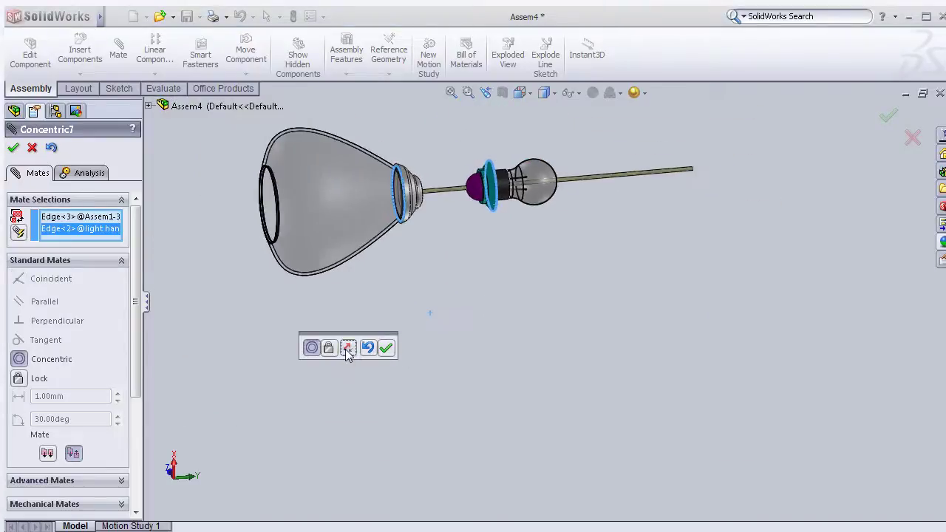
left_click(348, 349)
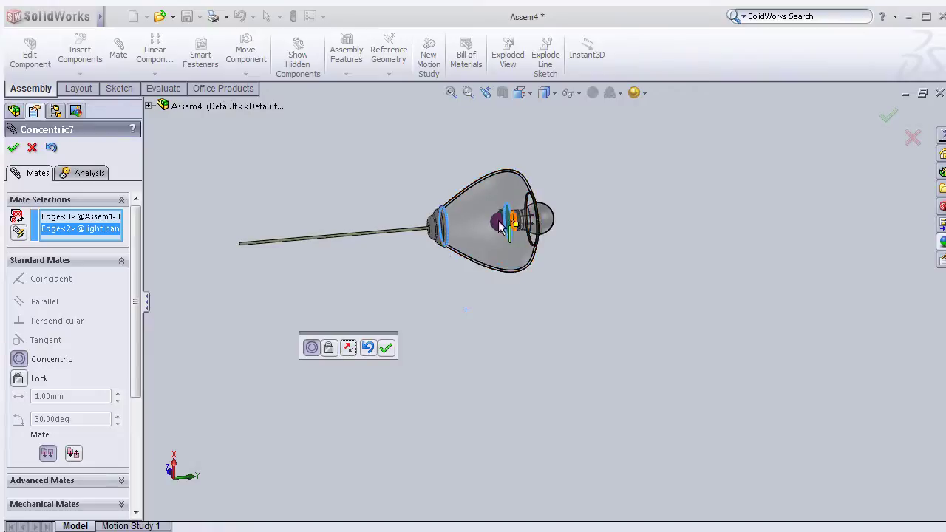
left_click_drag(459, 228, 584, 235)
left_click(385, 348)
mouse_move(484, 352)
middle_mouse_down()
mouse_move(565, 211)
mouse_move(410, 399)
mouse_move(599, 181)
middle_mouse_up()
scroll(598, 181, "down", 2)
scroll(595, 183, "down", 3)
mouse_move(374, 355)
middle_mouse_down()
mouse_move(384, 313)
mouse_move(643, 320)
middle_mouse_up()
scroll(628, 314, "down", 2)
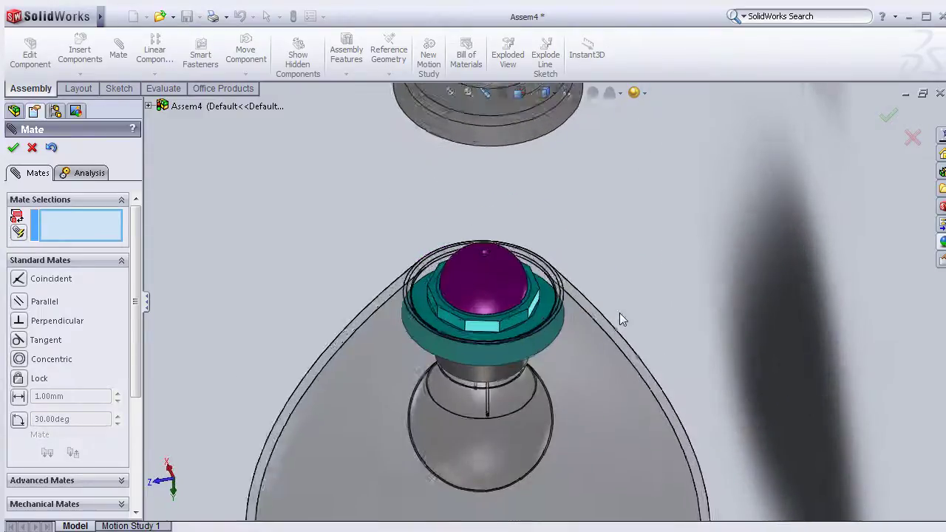
scroll(603, 311, "down", 2)
scroll(554, 322, "up", 2)
mouse_move(634, 279)
middle_mouse_down()
mouse_move(611, 274)
mouse_move(598, 287)
middle_mouse_up()
mouse_move(476, 245)
middle_mouse_down()
mouse_move(433, 225)
mouse_move(428, 232)
middle_mouse_up()
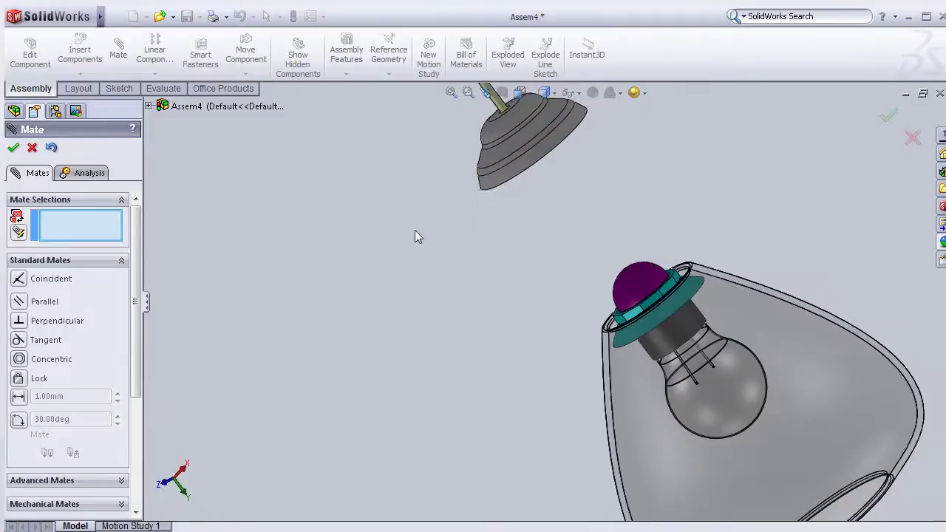
scroll(547, 231, "down", 2)
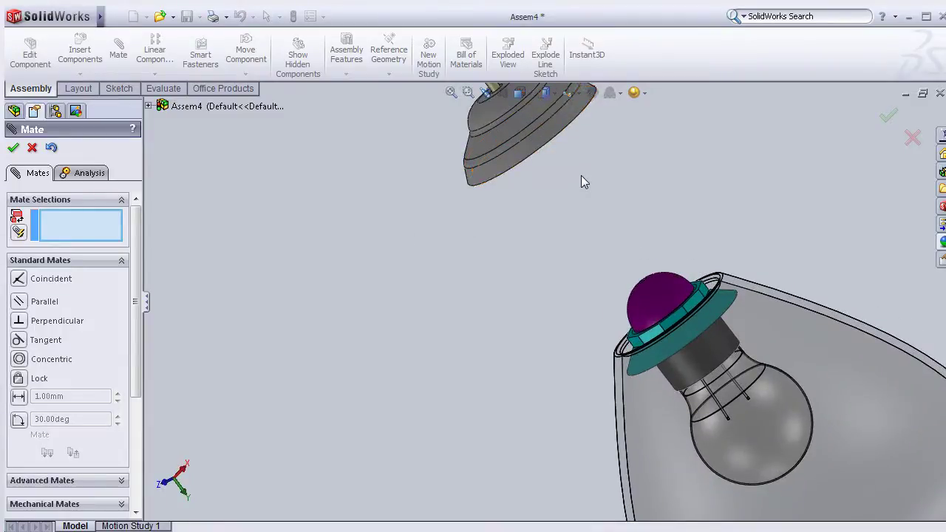
scroll(708, 346, "down", 2)
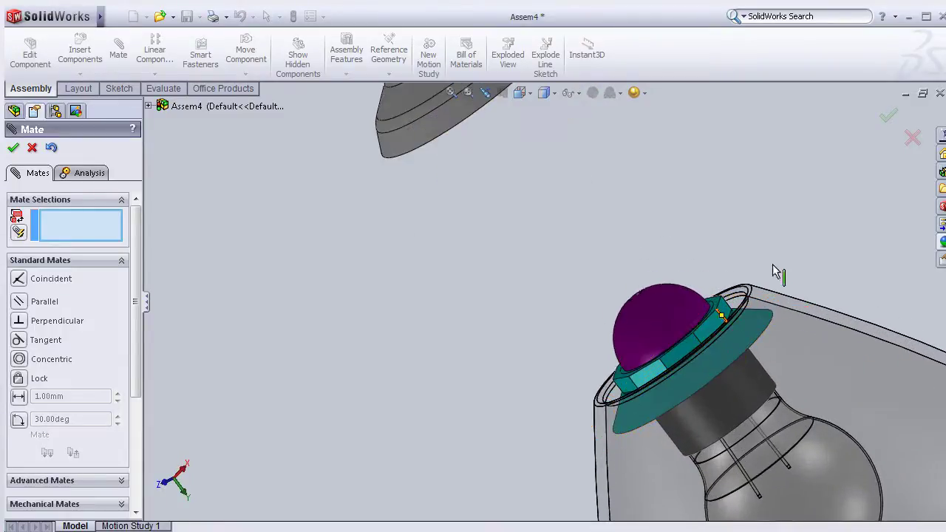
middle_click_drag(763, 245, 638, 248)
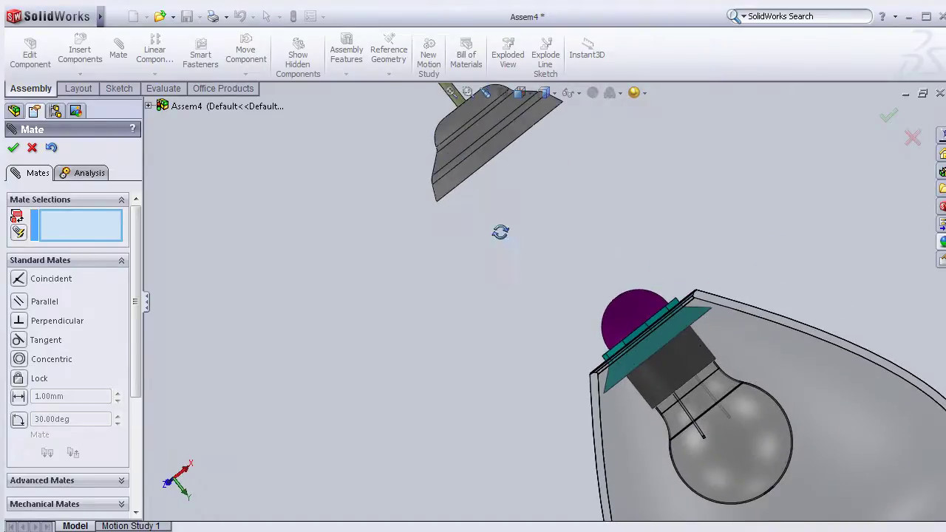
middle_click_drag(517, 236, 458, 227)
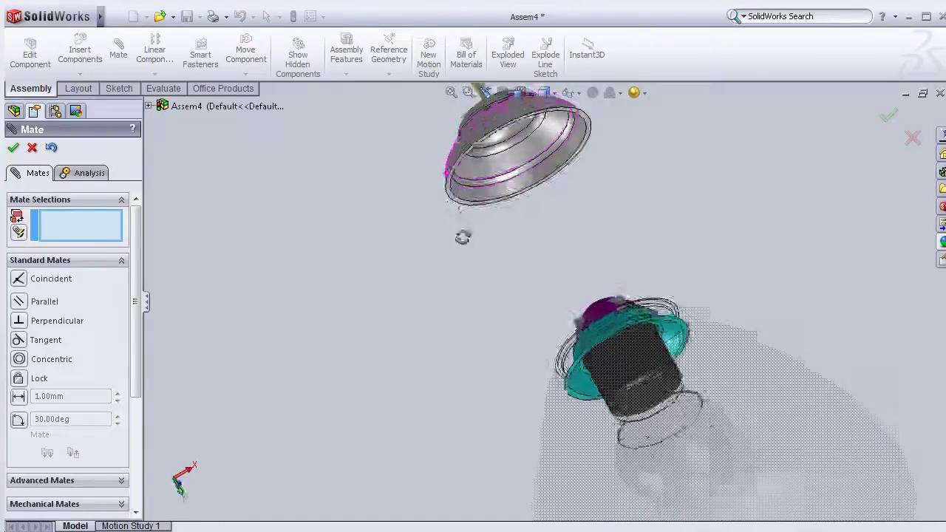
scroll(481, 282, "down", 2)
scroll(491, 280, "down", 2)
mouse_move(513, 260)
middle_mouse_down()
mouse_move(530, 310)
mouse_move(532, 296)
mouse_move(547, 316)
middle_mouse_up()
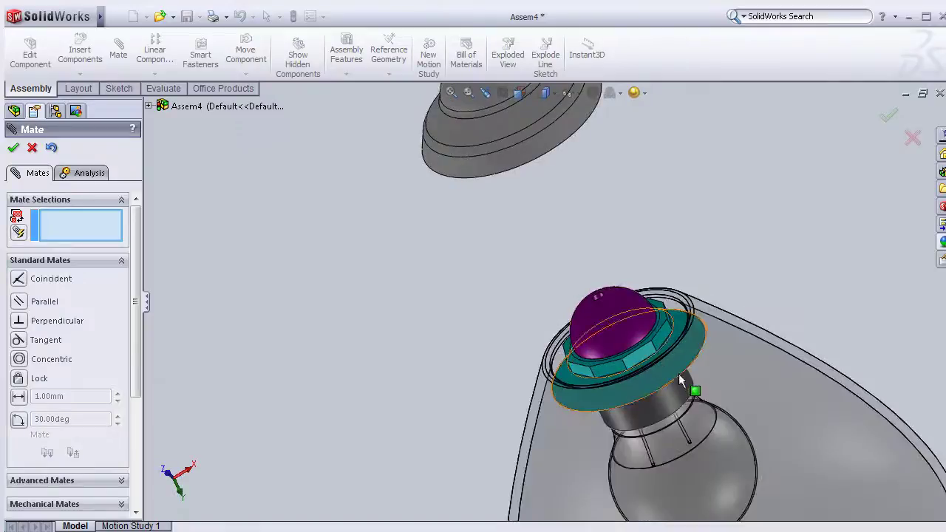
key("alt")
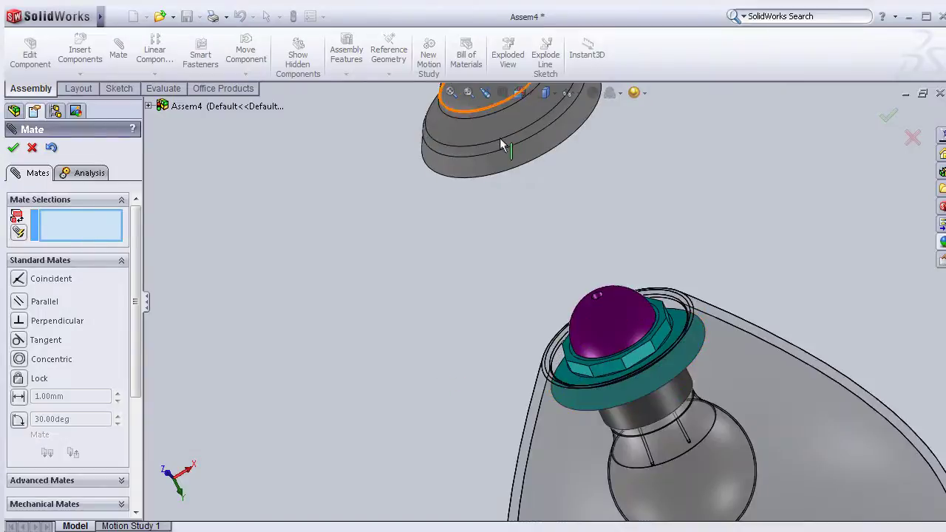
mouse_move(531, 221)
middle_mouse_down()
mouse_move(619, 369)
mouse_move(778, 263)
mouse_move(777, 344)
middle_mouse_up()
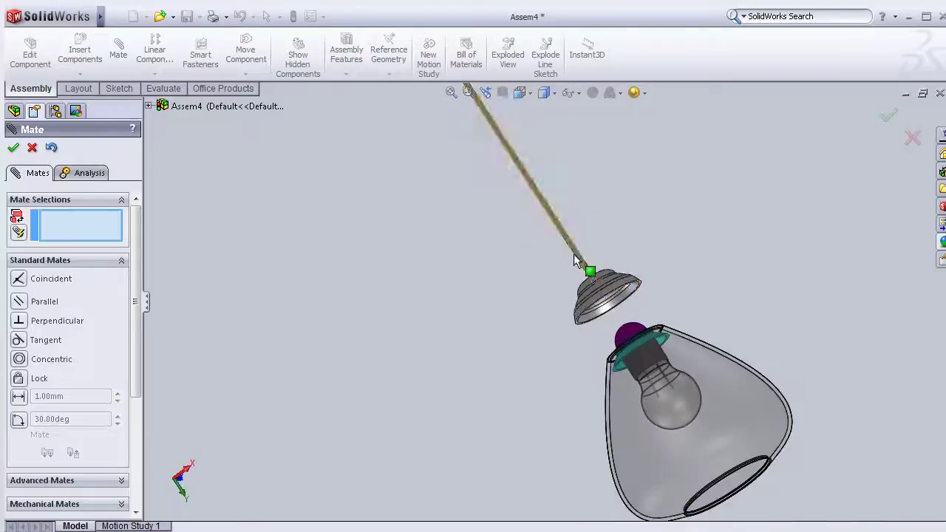
Drag the cord and canopy down until the canopy rests on top of the shade.
left_click_drag(576, 258, 603, 303)
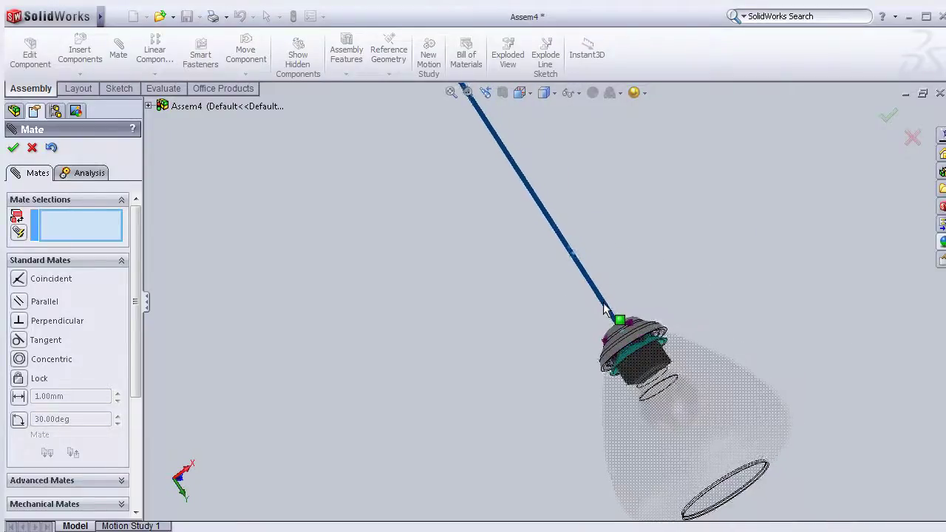
left_click_drag(603, 303, 600, 313)
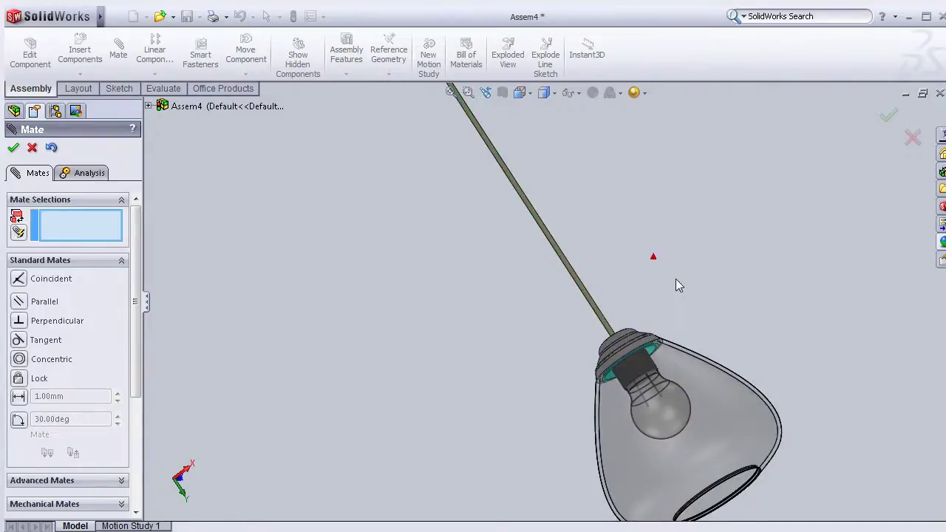
scroll(509, 387, "up", 3)
middle_click_drag(509, 386, 611, 380)
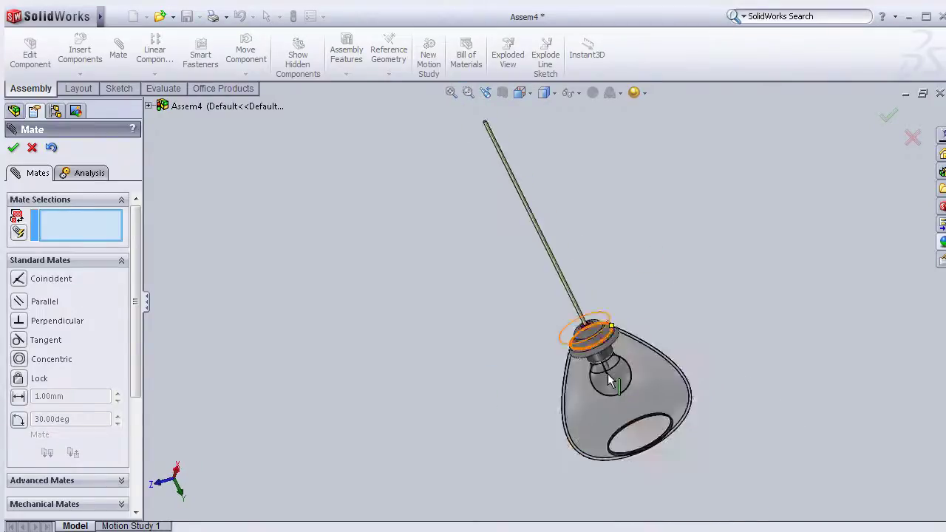
scroll(611, 380, "down", 2)
scroll(610, 380, "down", 2)
scroll(605, 311, "down", 2)
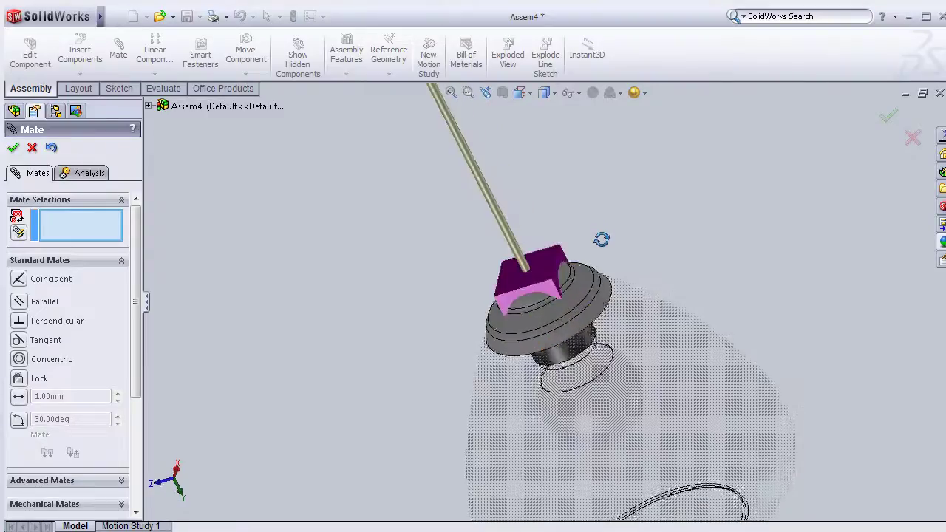
scroll(594, 220, "down", 2)
scroll(578, 224, "down", 1)
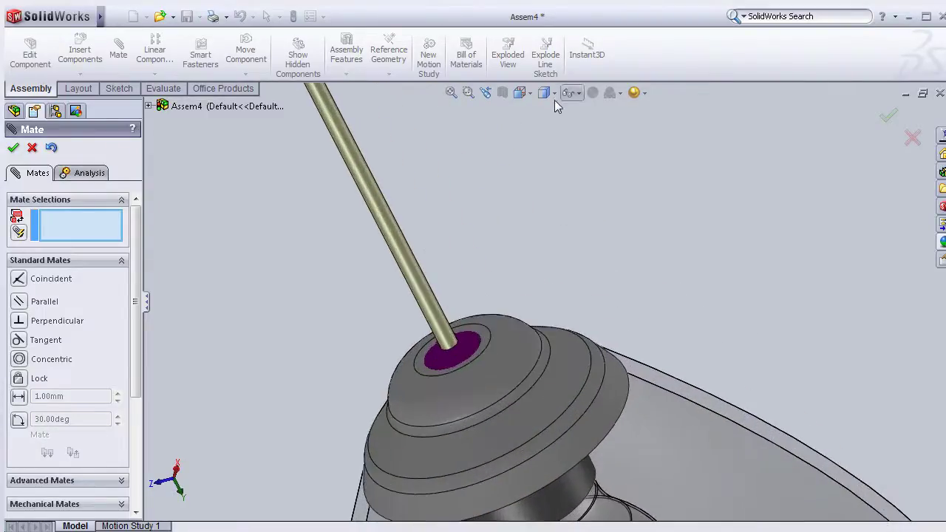
Switch the display style to Wireframe, going through Hidden Lines Removed first.
left_click(553, 94)
left_click(547, 167)
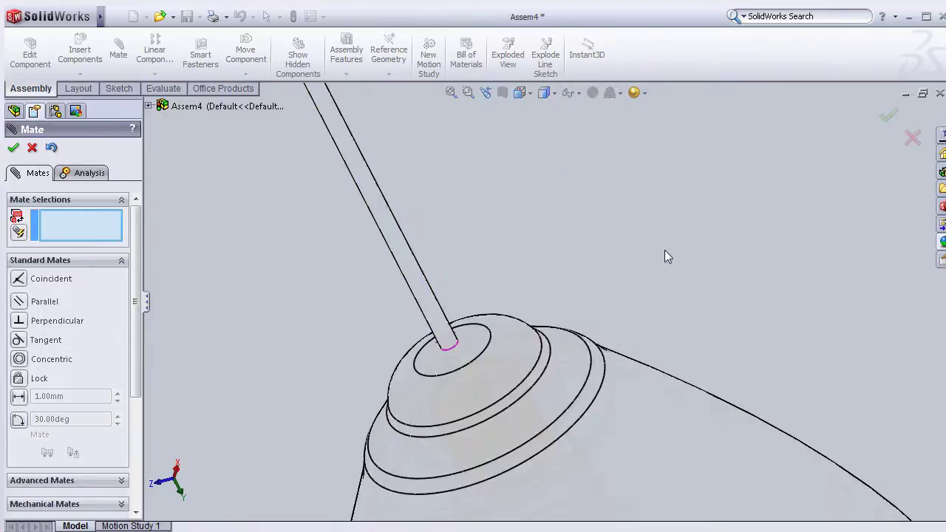
middle_click_drag(619, 235, 576, 258)
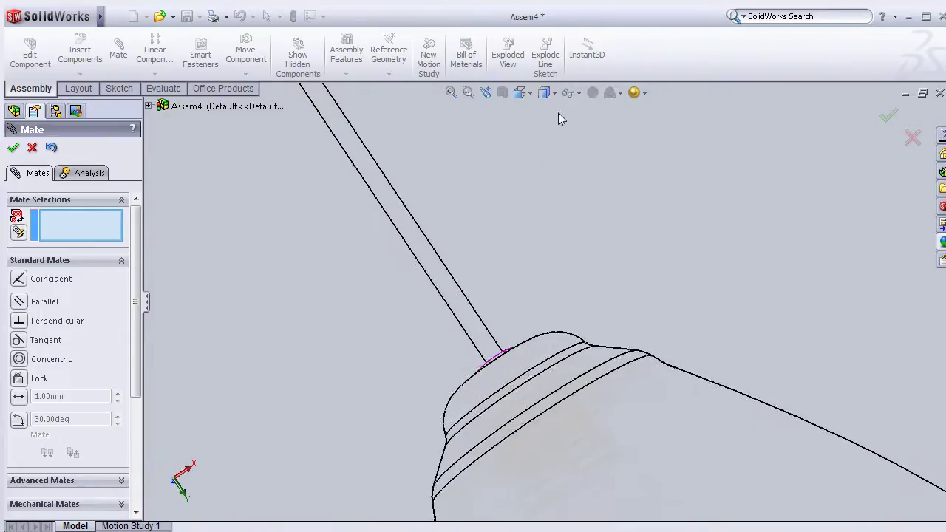
left_click(545, 184)
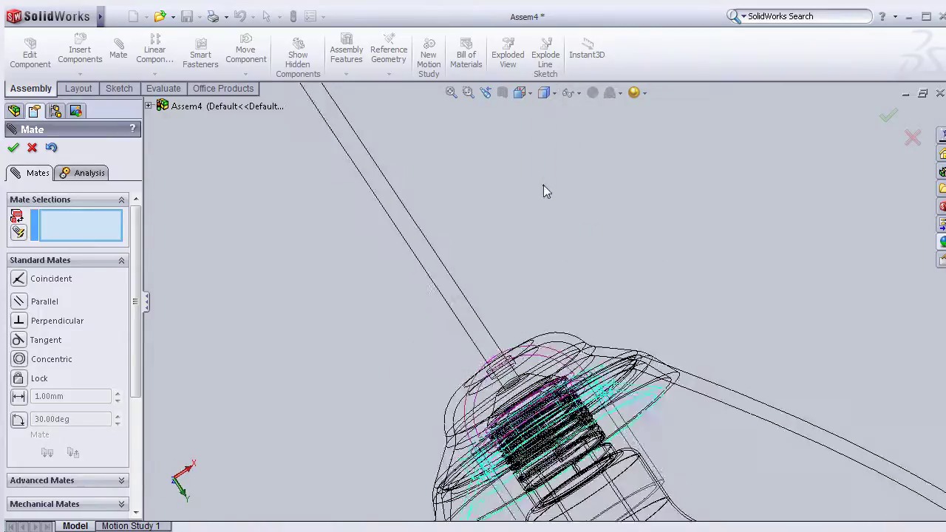
middle_click_drag(554, 250, 561, 269)
scroll(561, 269, "down", 2)
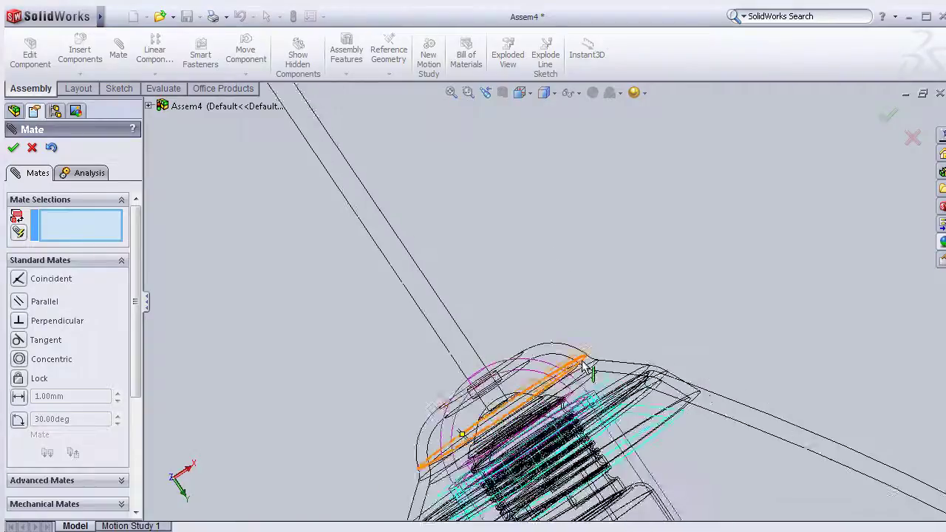
scroll(500, 315, "down", 2)
Drag the lamp body up so its socket fits inside the canopy.
left_click_drag(429, 331, 421, 303)
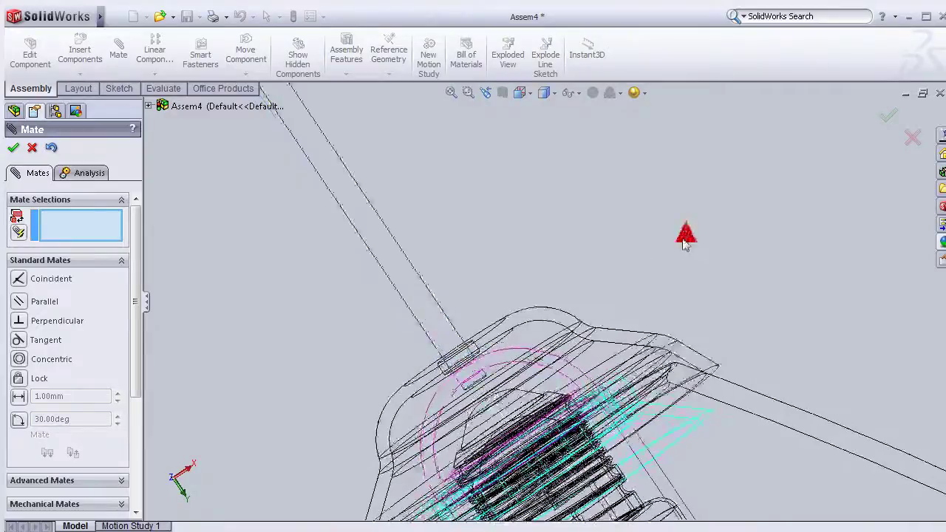
scroll(682, 240, "up", 1)
scroll(682, 240, "up", 1)
scroll(681, 244, "up", 1)
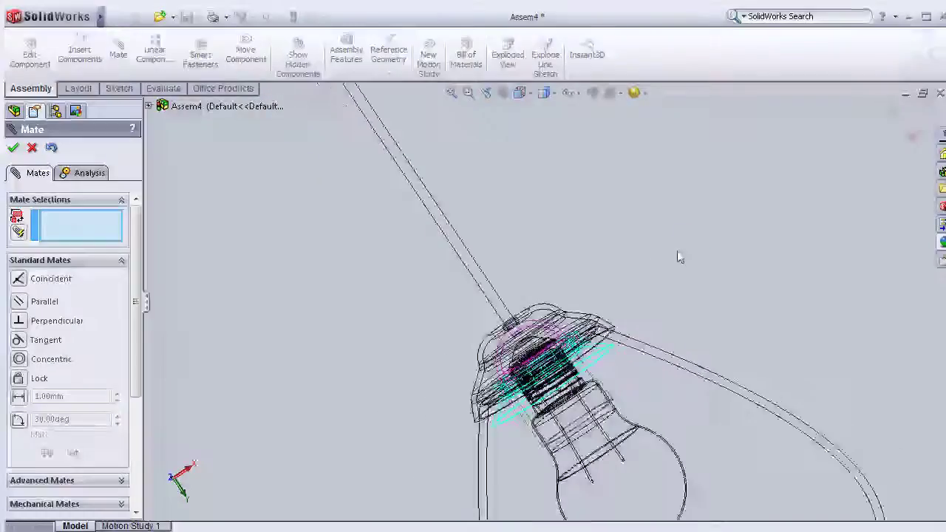
mouse_move(691, 255)
middle_mouse_down()
mouse_move(690, 266)
mouse_move(647, 277)
mouse_move(631, 300)
mouse_move(642, 345)
mouse_move(609, 361)
mouse_move(606, 382)
mouse_move(618, 386)
mouse_move(686, 249)
mouse_move(652, 266)
mouse_move(528, 380)
mouse_move(507, 426)
mouse_move(540, 392)
mouse_move(517, 364)
middle_mouse_up()
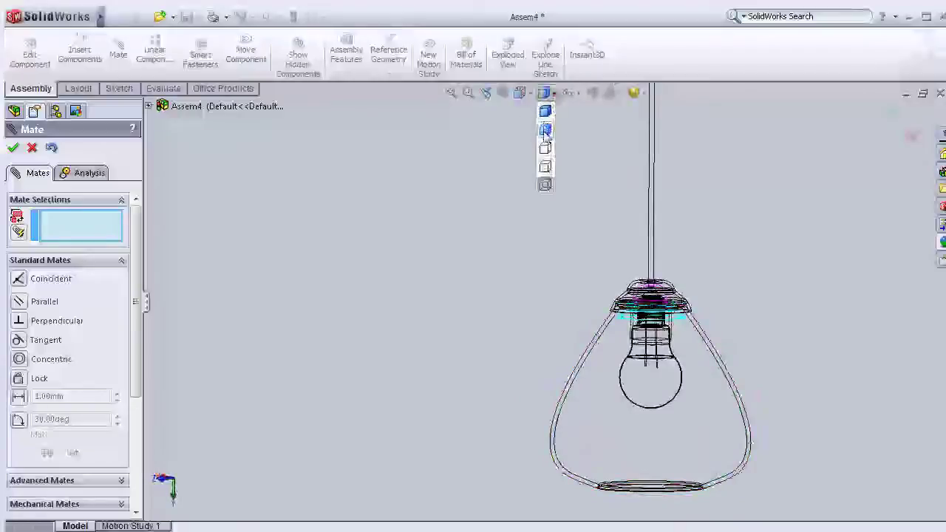
Restore Shaded With Edges display, accept the mates, and look over the finished pendant lamp.
left_click(546, 112)
left_click(887, 120)
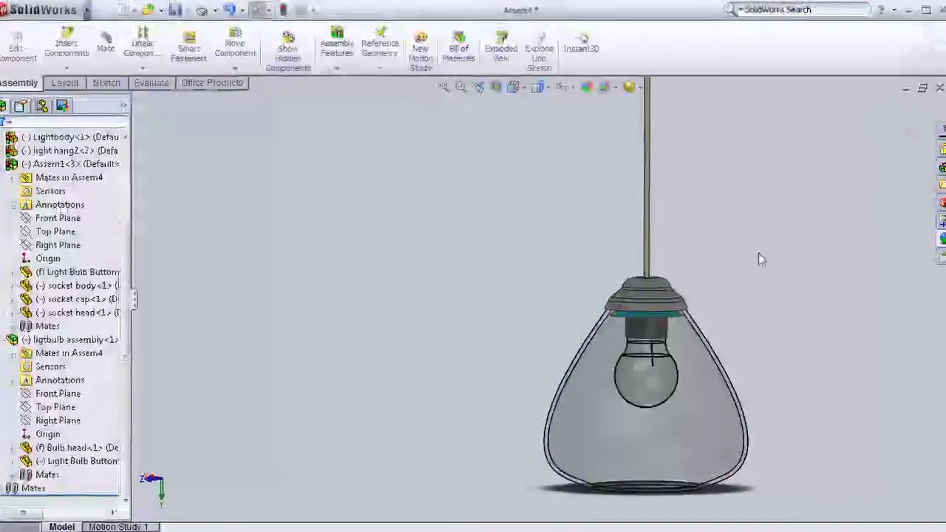
mouse_move(733, 220)
middle_mouse_down()
mouse_move(591, 199)
mouse_move(477, 279)
mouse_move(617, 268)
mouse_move(587, 233)
middle_mouse_up()
scroll(401, 217, "down", 3)
scroll(390, 241, "down", 2)
scroll(513, 436, "down", 1)
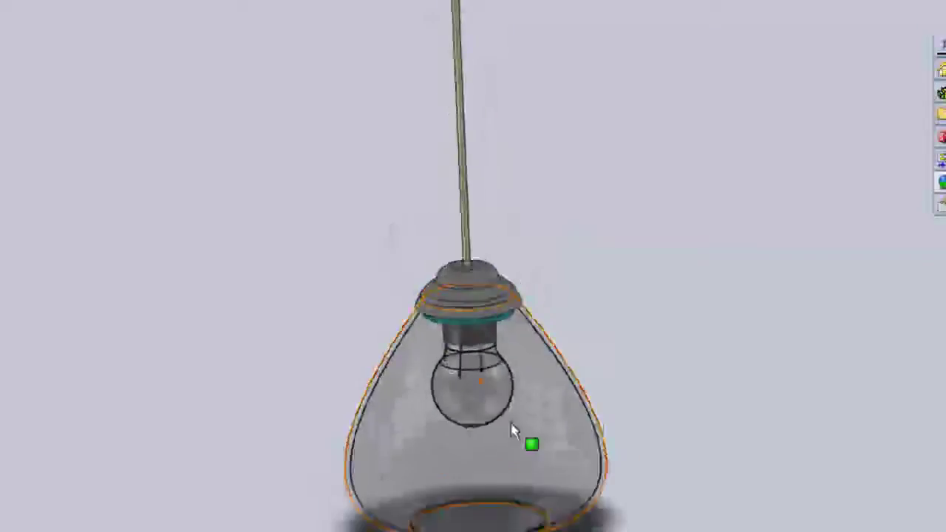
scroll(523, 433, "down", 2)
scroll(534, 446, "down", 1)
scroll(629, 415, "down", 1)
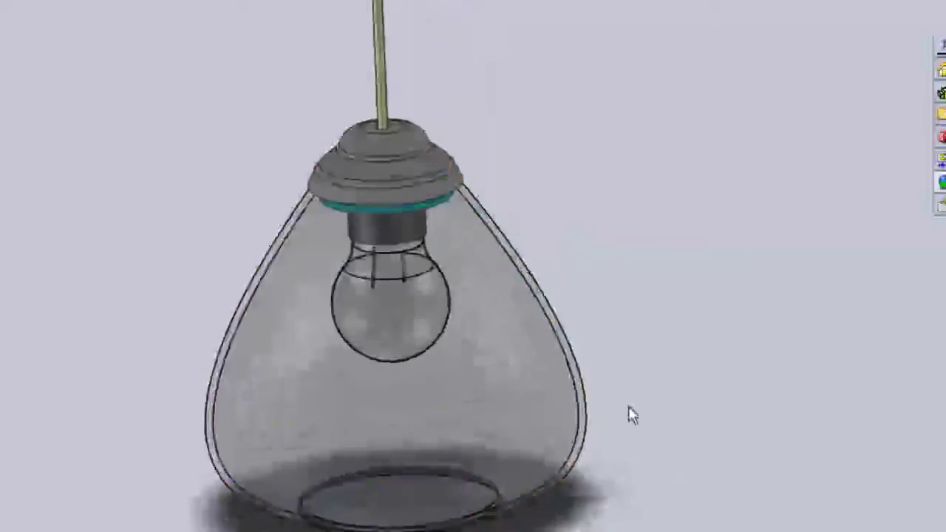
scroll(614, 395, "up", 2)
scroll(517, 377, "up", 1)
mouse_move(212, 274)
middle_mouse_down()
mouse_move(226, 264)
mouse_move(217, 272)
middle_mouse_up()
scroll(561, 192, "down", 1)
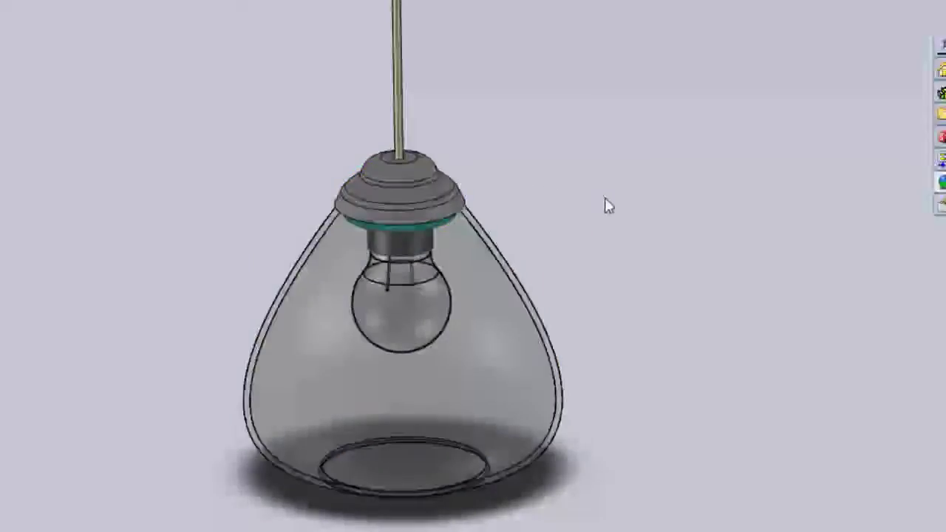